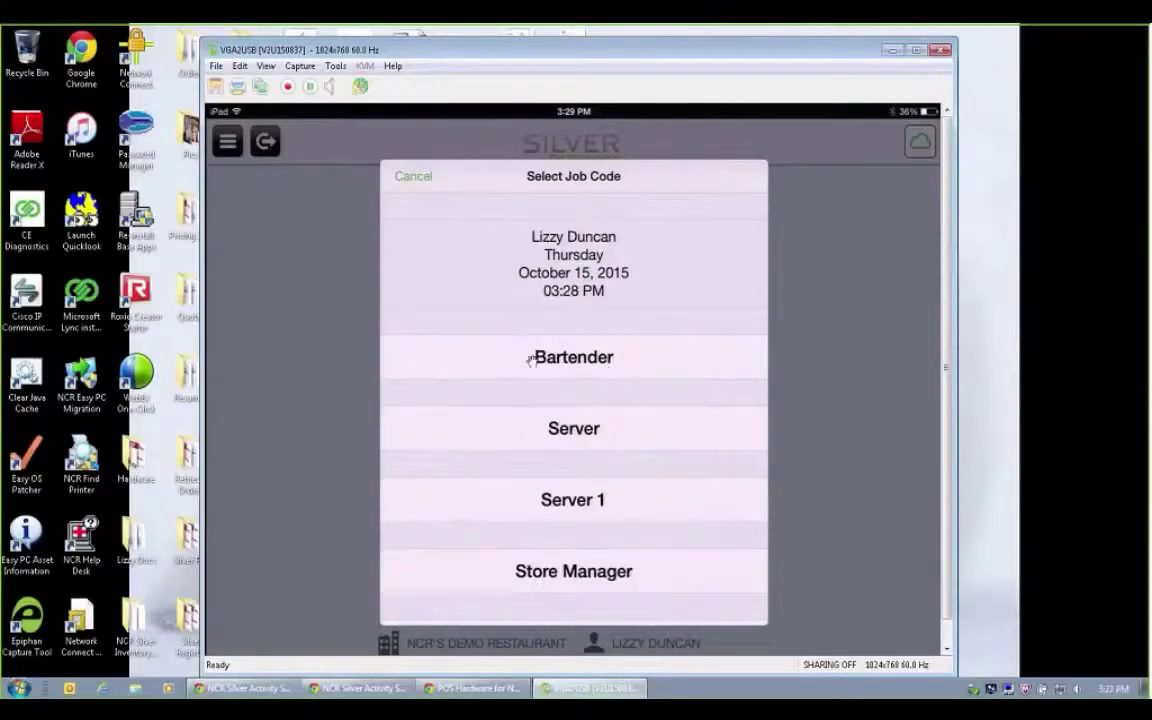
Clock in as Server and open the Takeout/Delivery screen, which shows zero orders.
{"action": "left_click", "coordinate": [528, 438]}
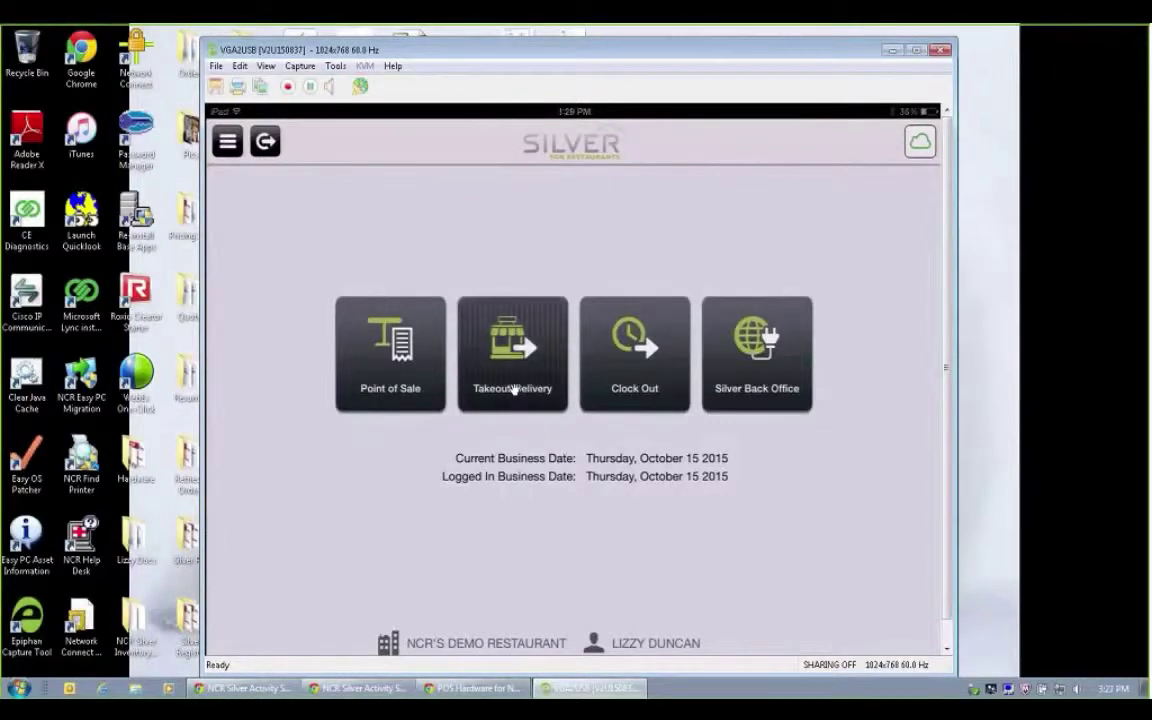
{"action": "left_click", "coordinate": [512, 389]}
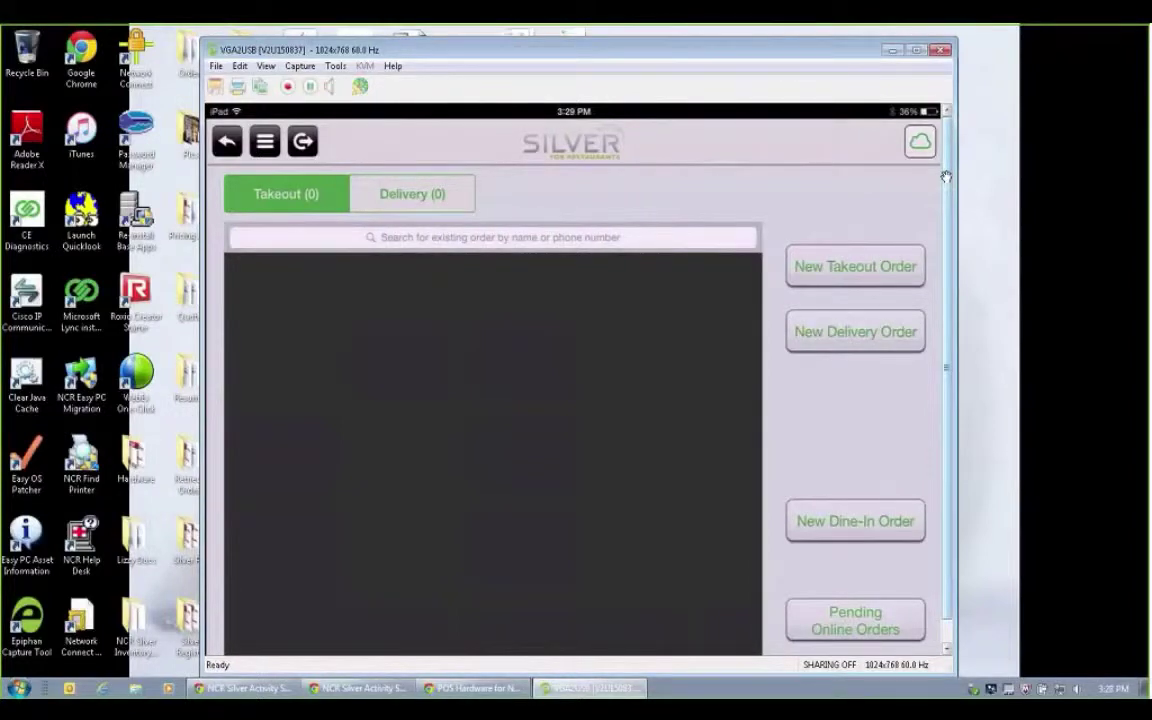
{"action": "scroll", "coordinate": [946, 200], "scroll_direction": "down", "scroll_amount": 1}
{"action": "scroll", "coordinate": [946, 200], "scroll_direction": "up", "scroll_amount": 1}
{"action": "scroll", "coordinate": [946, 200], "scroll_direction": "down", "scroll_amount": 1}
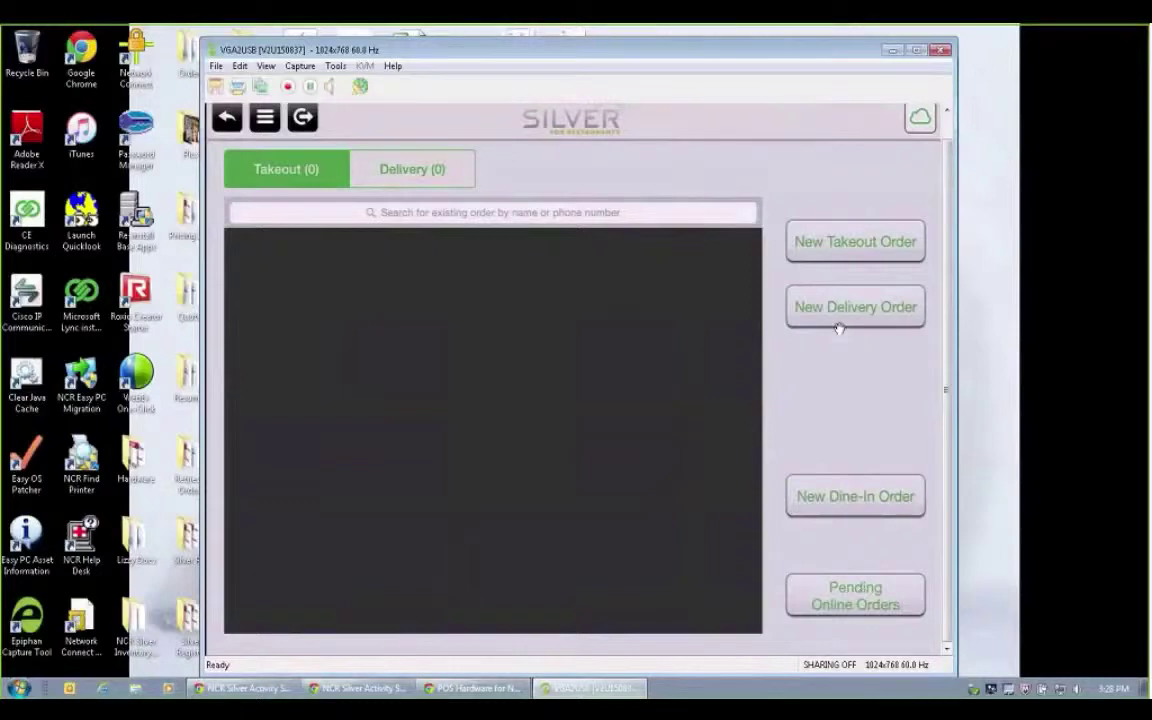
Start a new takeout order and search the Customers list by the customer's name.
{"action": "left_click", "coordinate": [819, 242]}
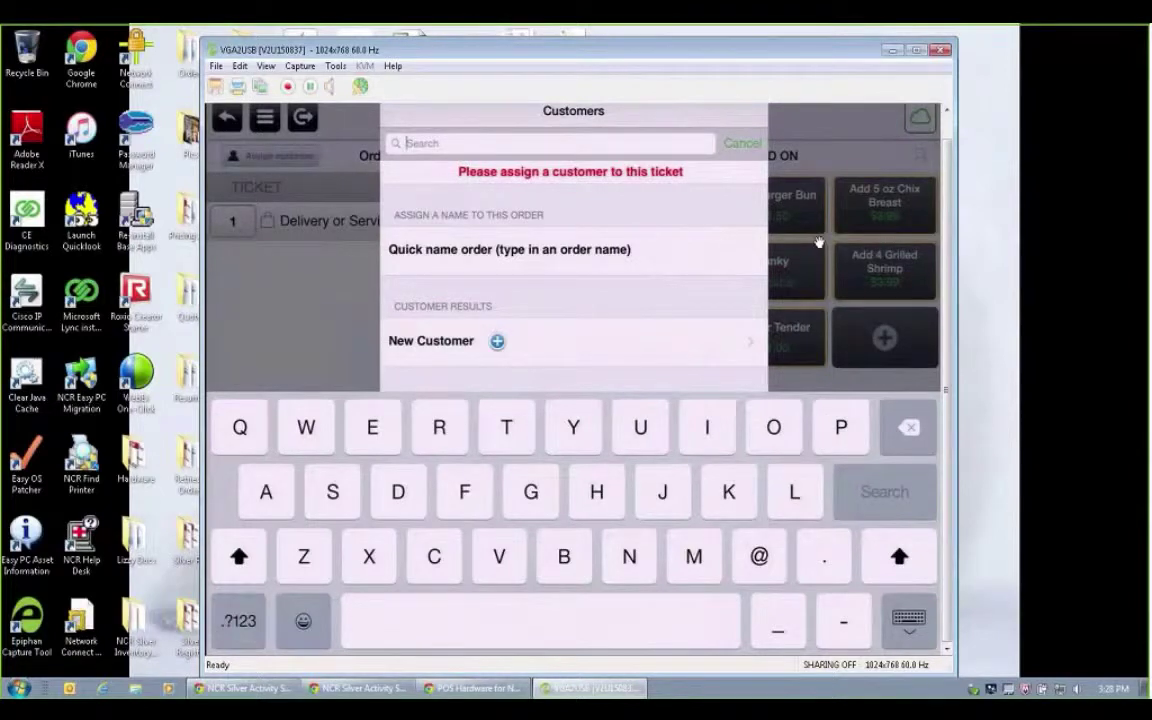
{"action": "type", "text": "Lizzy"}
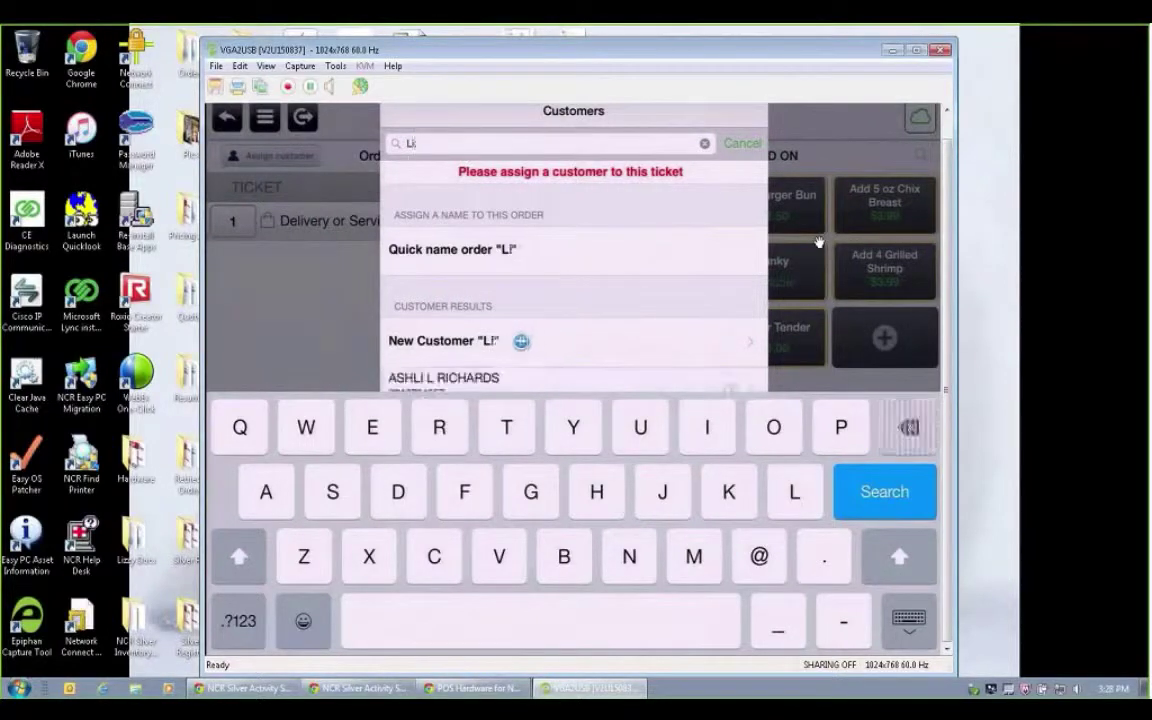
{"action": "key", "text": "BackSpace"}
{"action": "key", "text": "BackSpace"}
{"action": "key", "text": "BackSpace"}
{"action": "key", "text": "BackSpace"}
{"action": "key", "text": "BackSpace"}
{"action": "type", "text": "Li"}
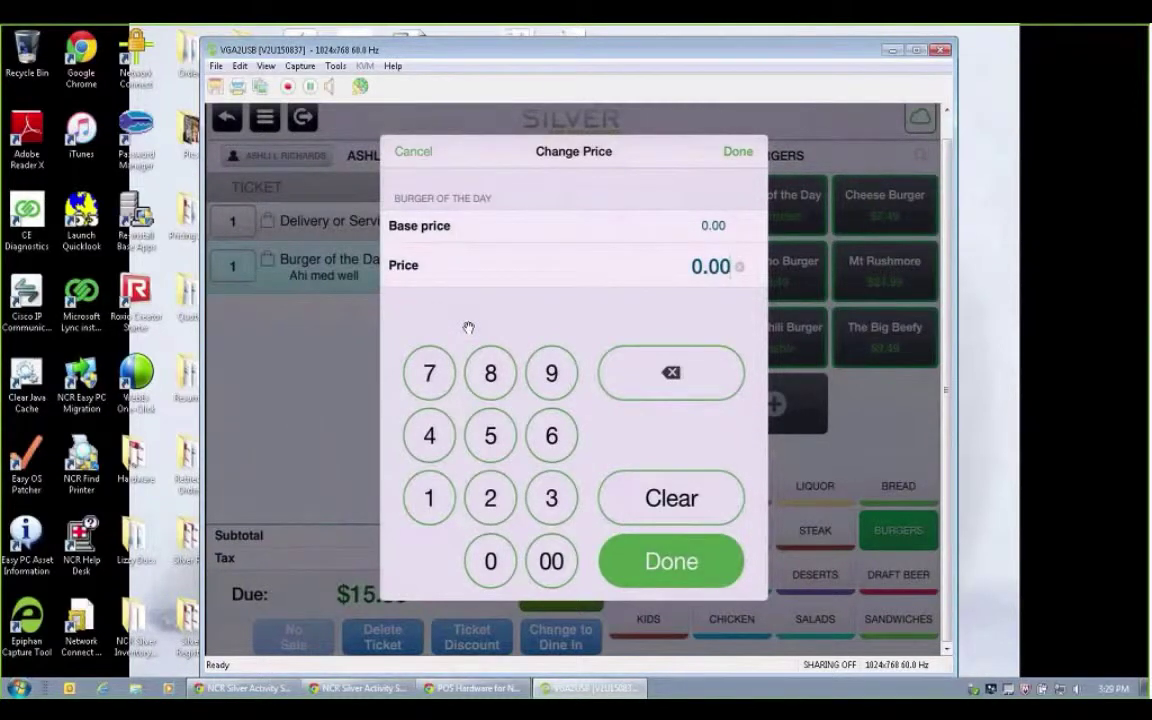
Change the Burger of the Day price to 5.00.
{"action": "type", "text": "5000"}
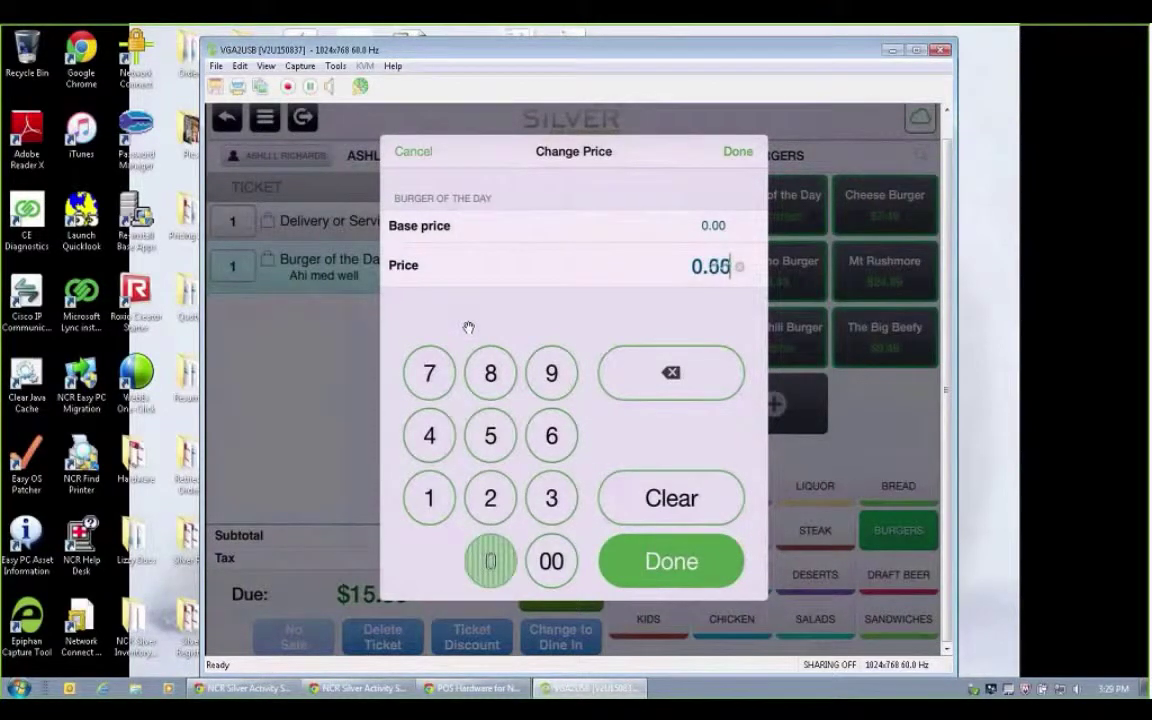
{"action": "key", "text": "BackSpace"}
{"action": "key", "text": "Return"}
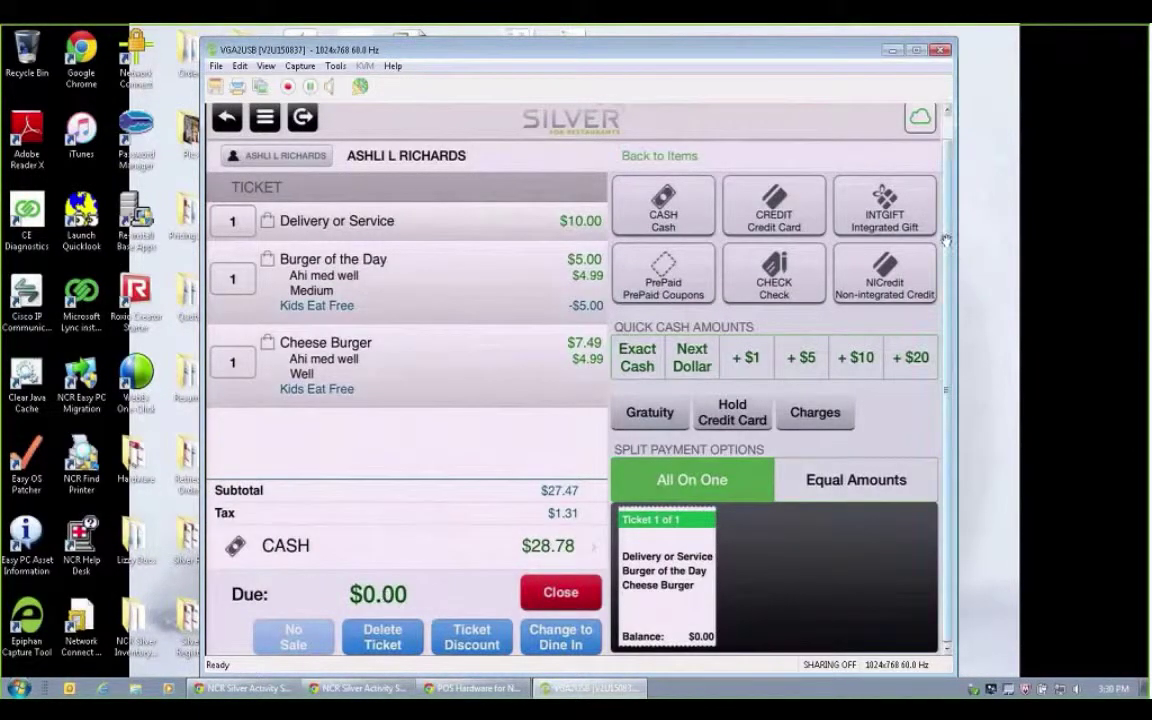
Scroll through the takeout orders list after the $28.78 cash payment.
{"action": "scroll", "coordinate": [940, 193], "scroll_direction": "up", "scroll_amount": 1}
{"action": "scroll", "coordinate": [940, 193], "scroll_direction": "up", "scroll_amount": 1}
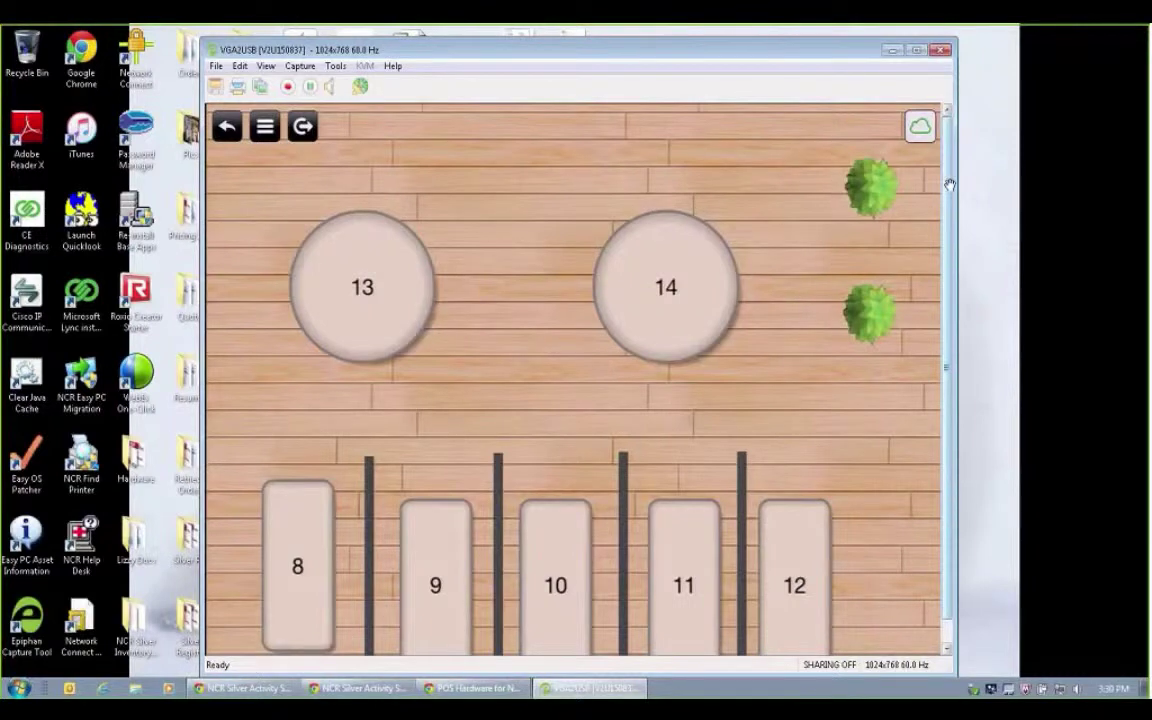
Scroll the table floor plan before switching to the empty Tabs screen.
{"action": "scroll", "coordinate": [953, 263], "scroll_direction": "down", "scroll_amount": 1}
{"action": "scroll", "coordinate": [953, 263], "scroll_direction": "up", "scroll_amount": 1}
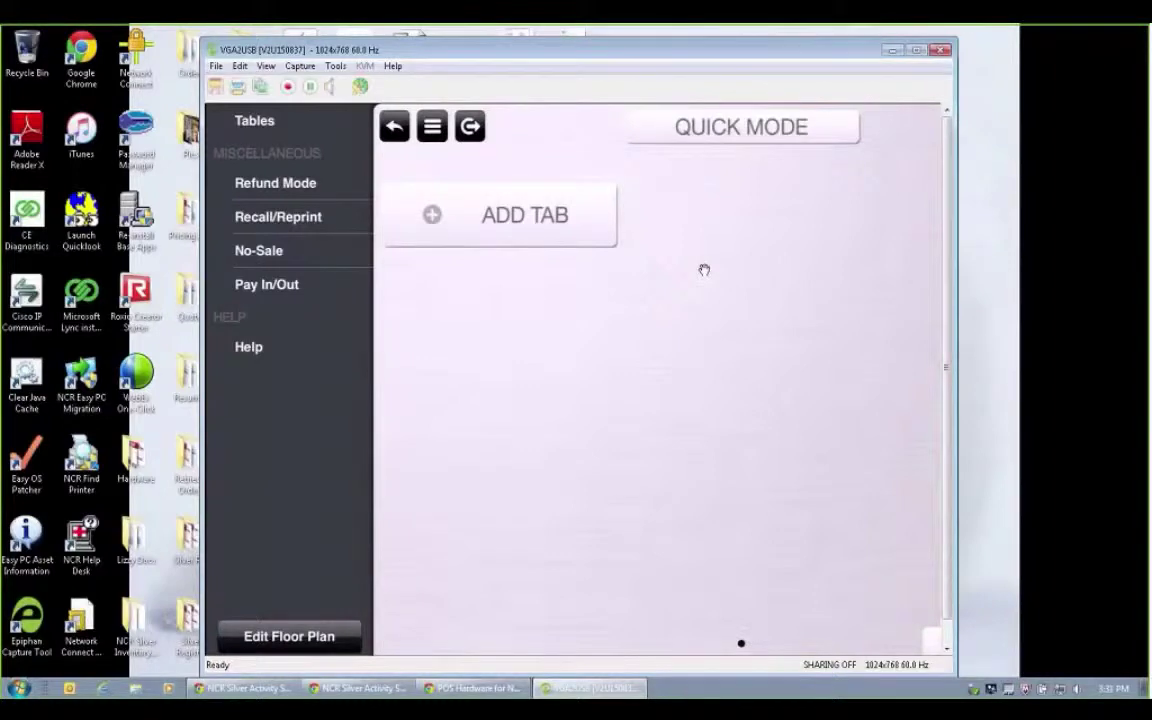
Close the menu and assign an existing customer to the new tab through a name search.
{"action": "left_click", "coordinate": [704, 270]}
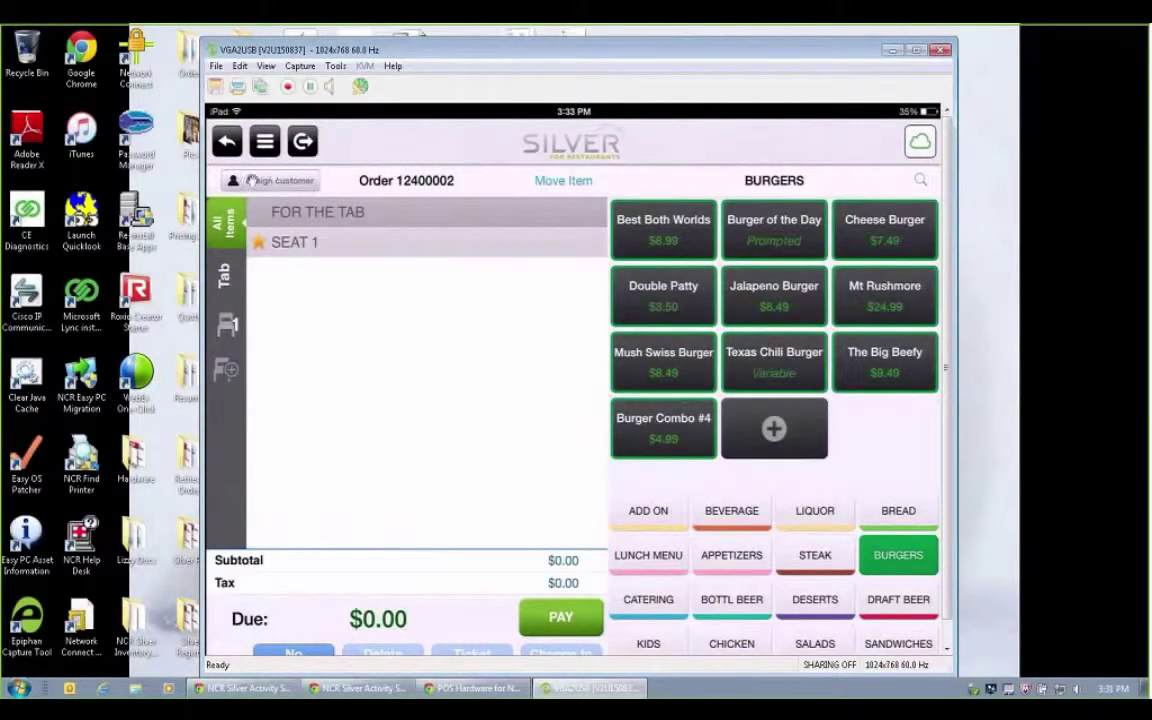
{"action": "left_click", "coordinate": [252, 181]}
{"action": "type", "text": "Asli"}
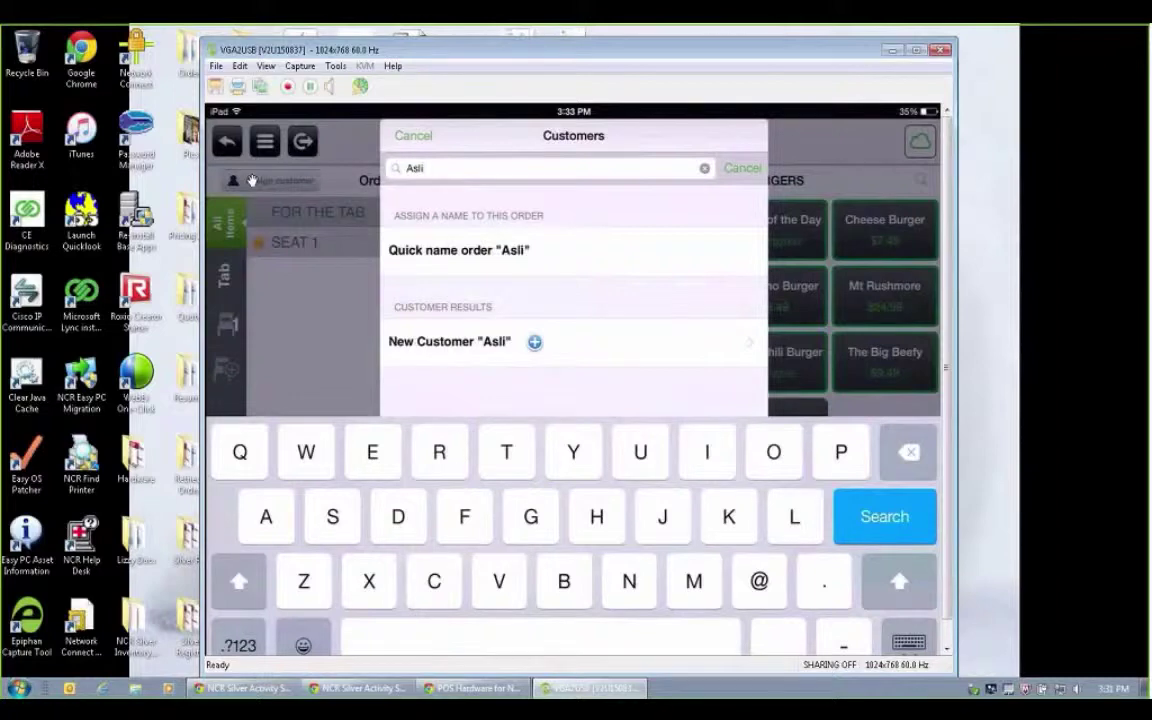
{"action": "key", "text": "BackSpace"}
{"action": "key", "text": "BackSpace"}
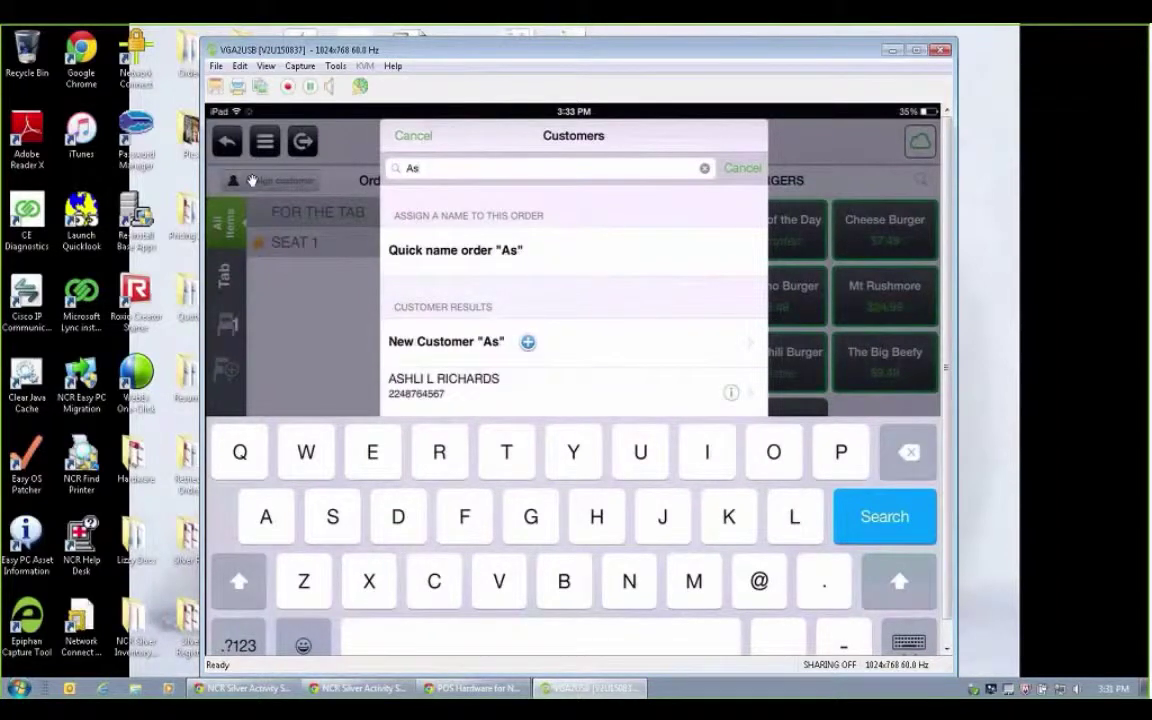
{"action": "left_click", "coordinate": [424, 378]}
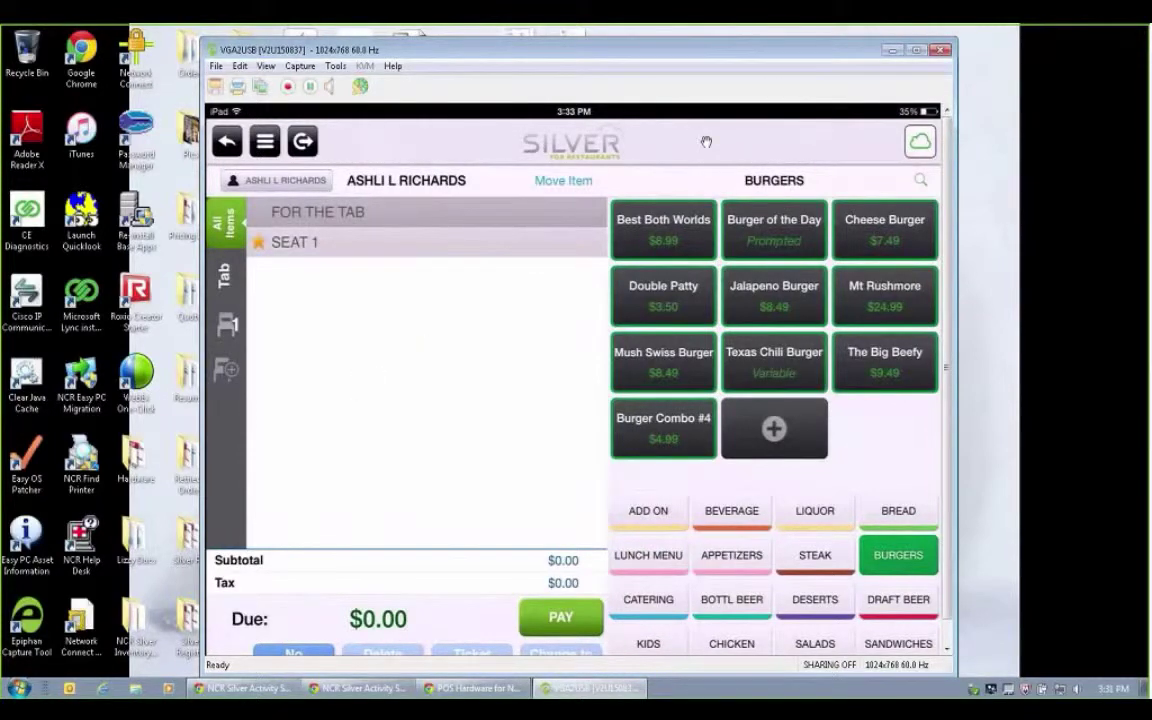
Move the mirrored iPad window slightly to the right.
{"action": "left_click_drag", "start_coordinate": [770, 71], "coordinate": [794, 61]}
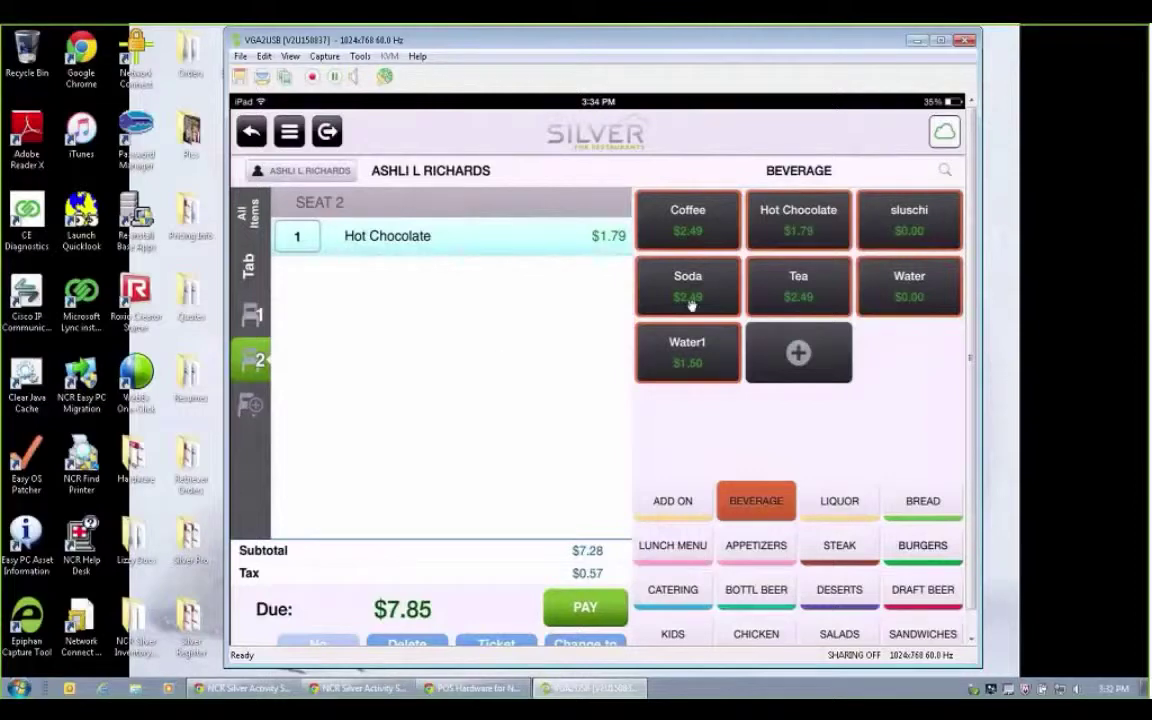
Try splitting the tab's bill by seats, then return to the payment options.
{"action": "scroll", "coordinate": [530, 370], "scroll_direction": "down", "scroll_amount": 1}
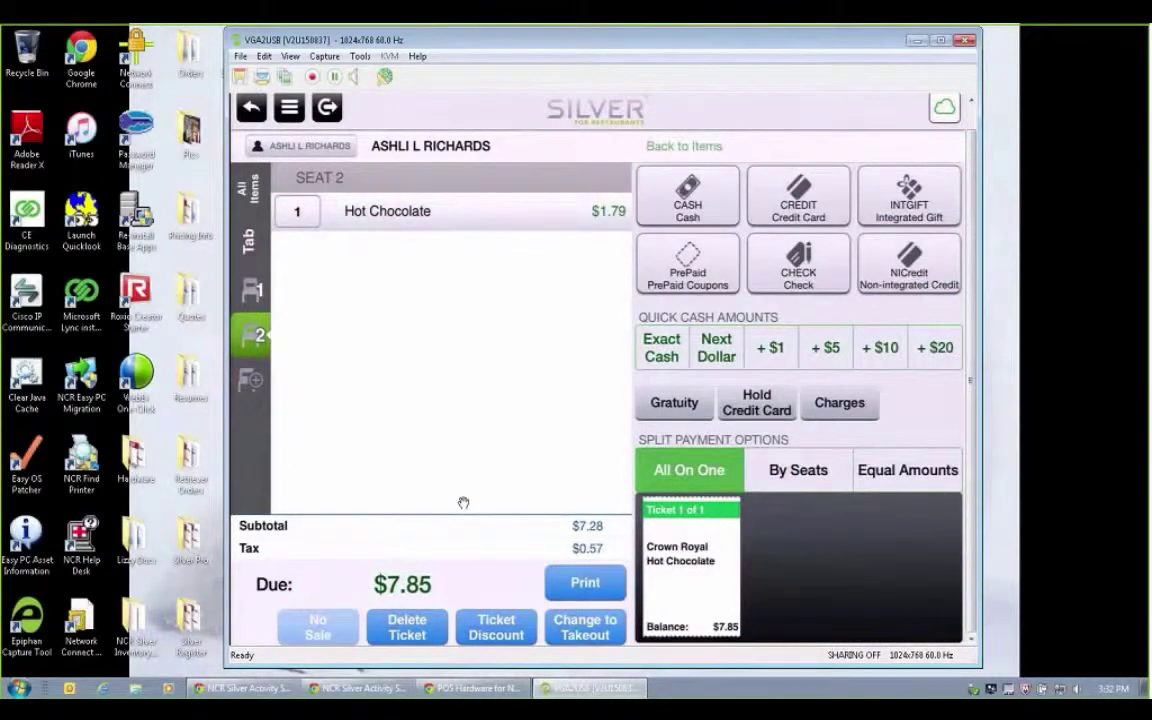
{"action": "left_click", "coordinate": [802, 472]}
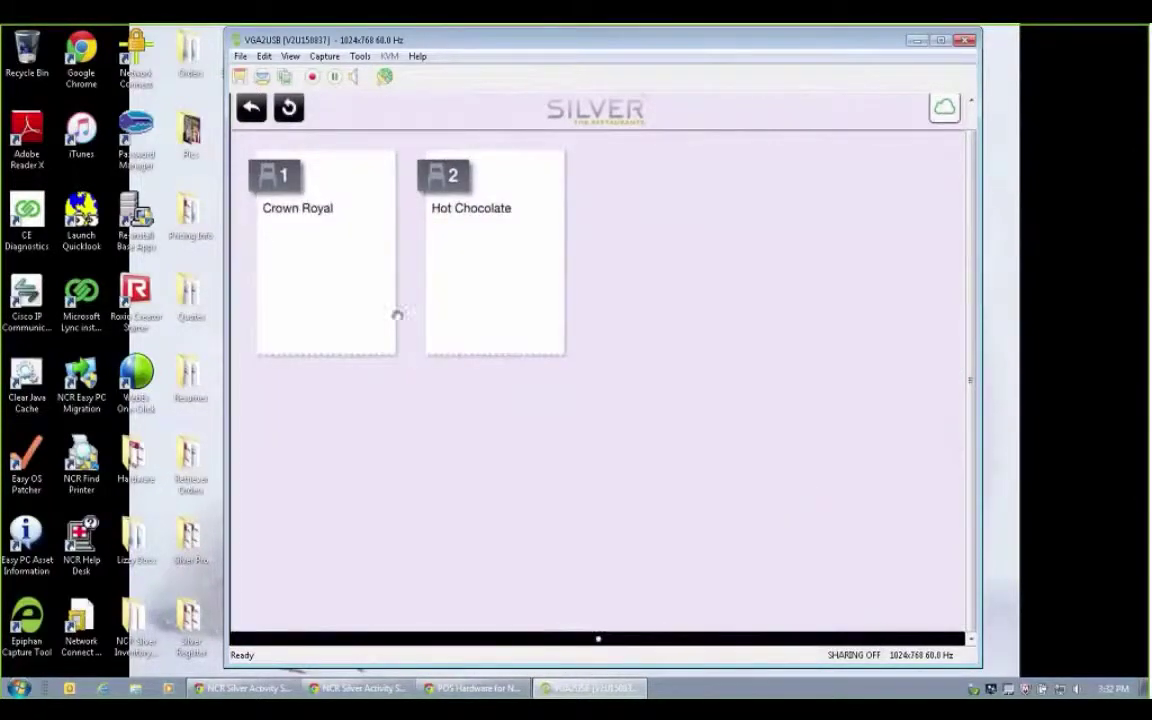
{"action": "left_click", "coordinate": [375, 549]}
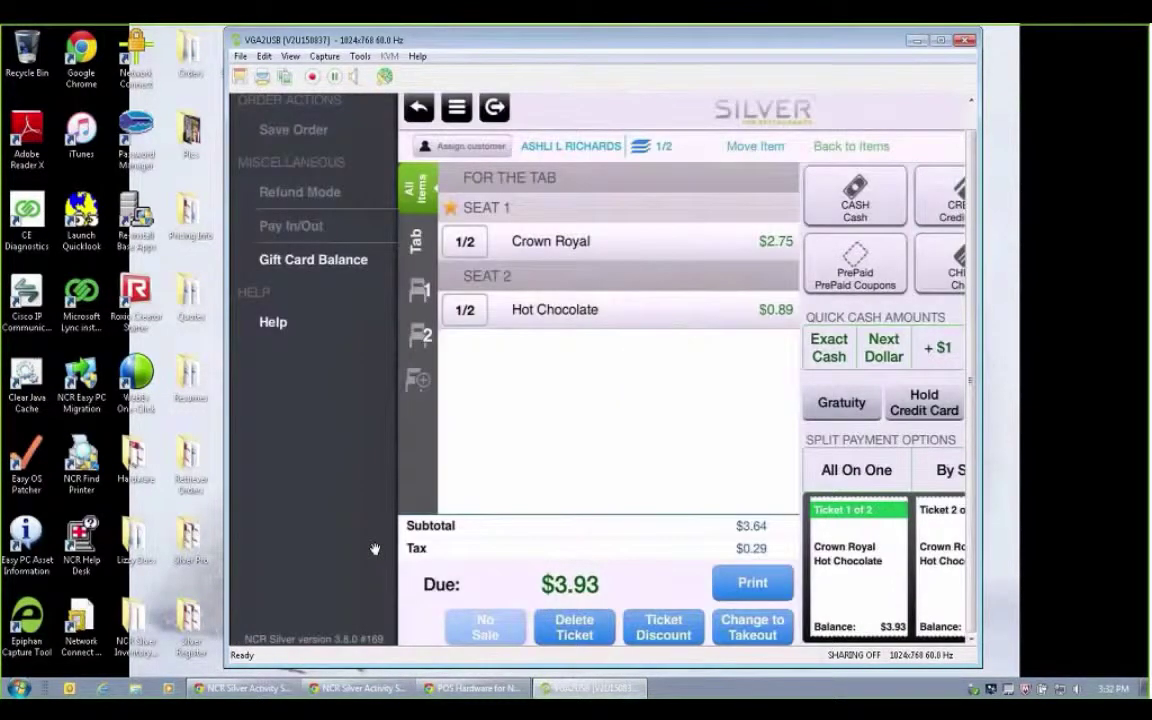
Dismiss the navigation menu to get back to the split bill.
{"action": "left_click", "coordinate": [374, 549]}
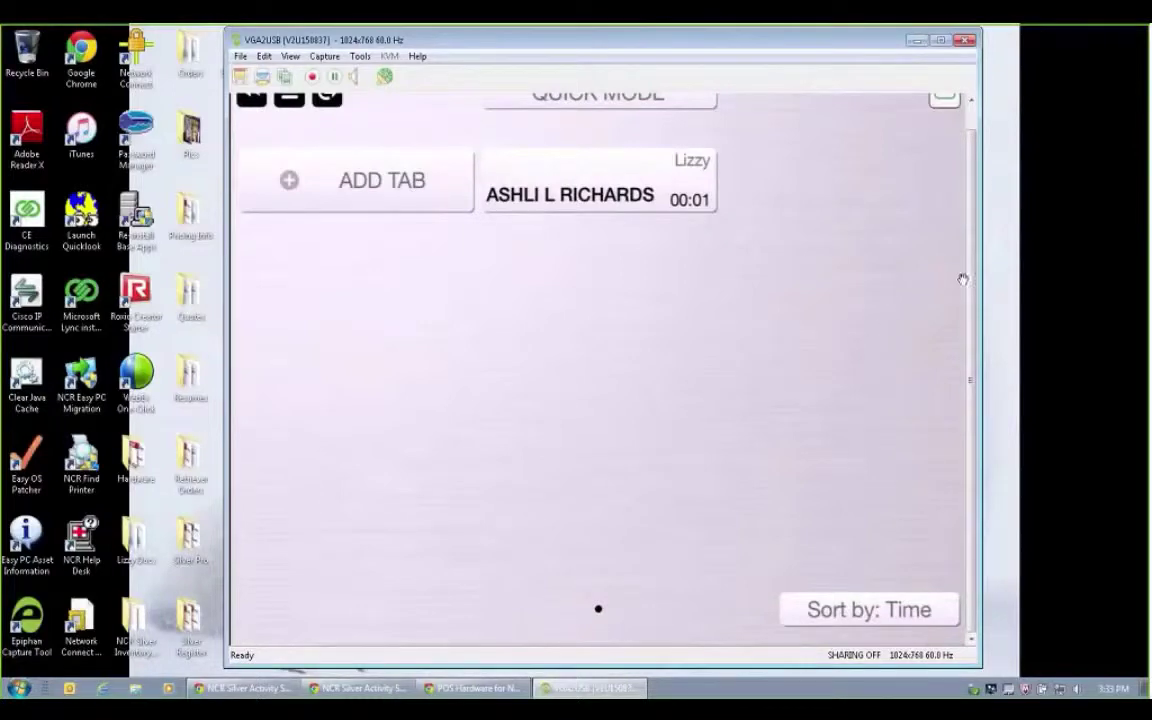
{"action": "scroll", "coordinate": [968, 277], "scroll_direction": "up", "scroll_amount": 1}
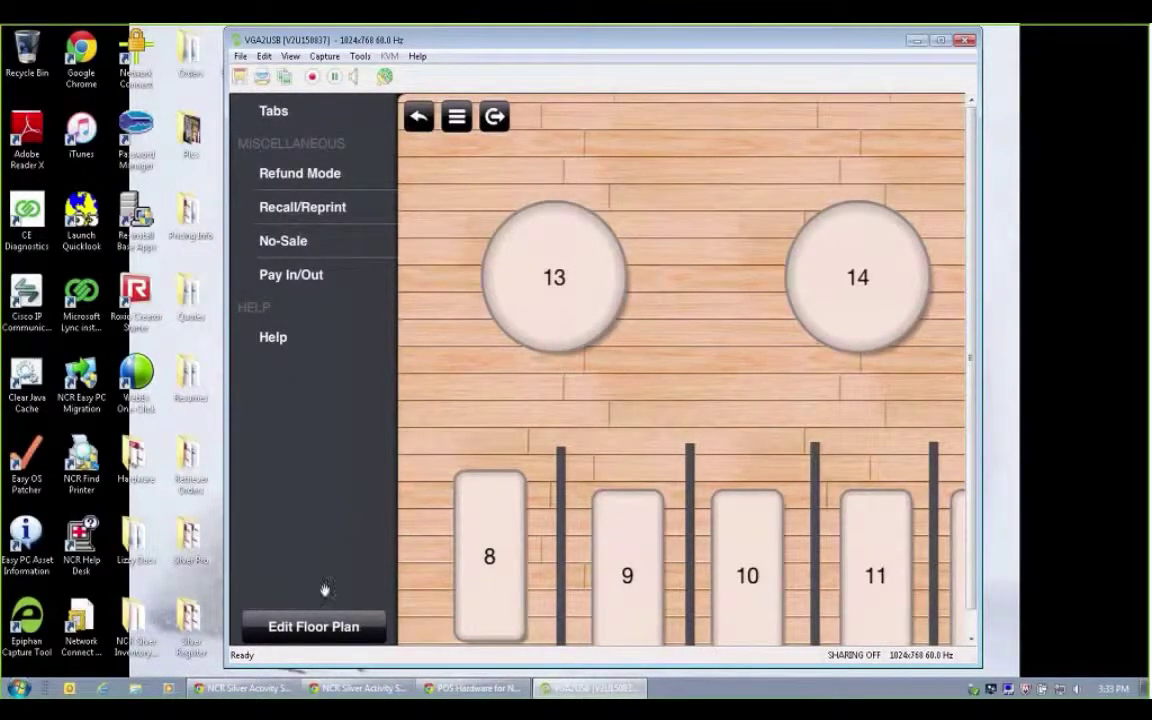
{"action": "left_click", "coordinate": [324, 624]}
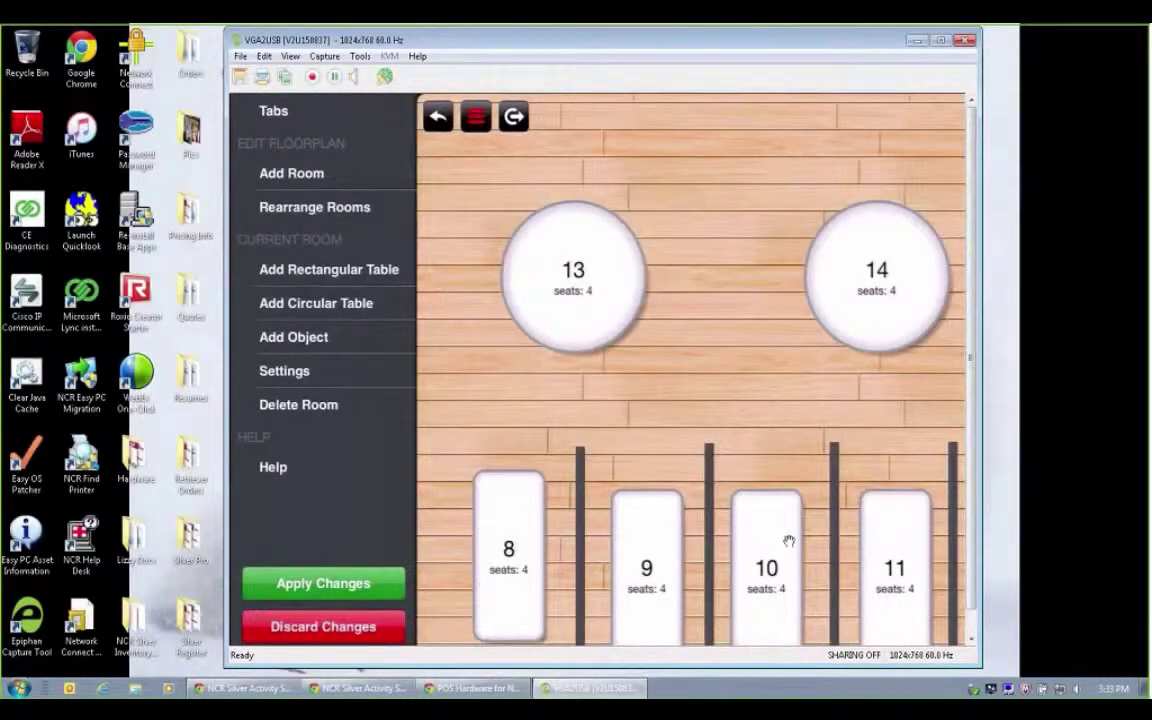
{"action": "scroll", "coordinate": [972, 335], "scroll_direction": "down", "scroll_amount": 1}
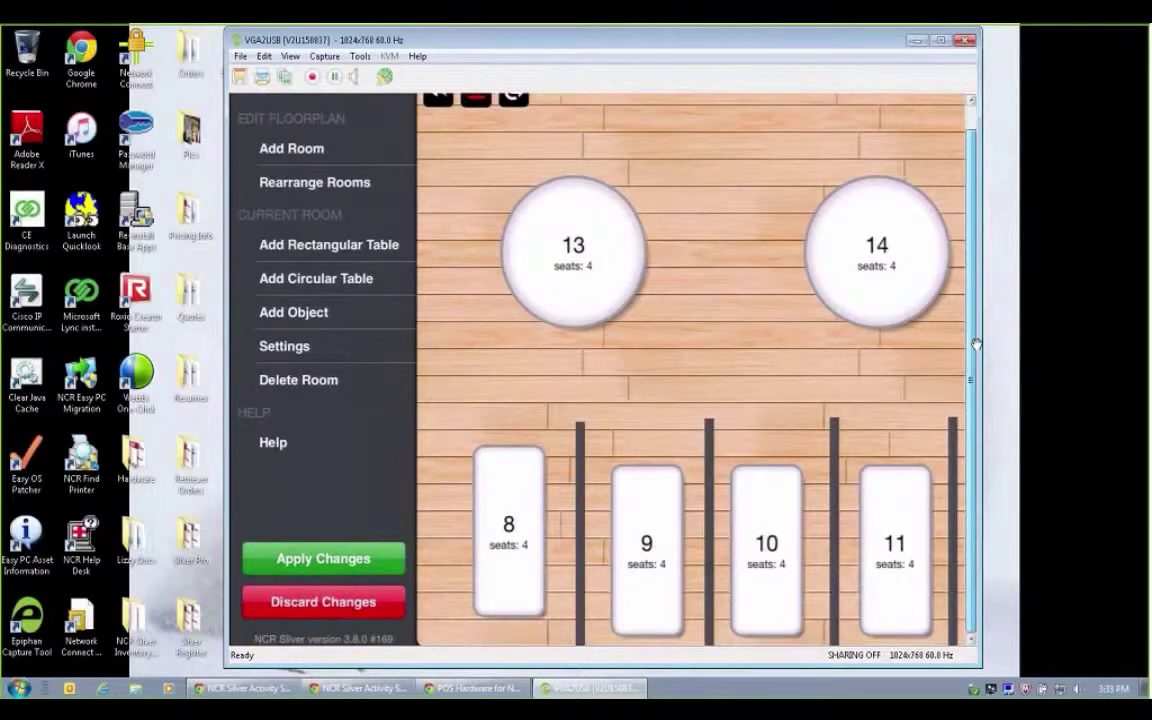
{"action": "scroll", "coordinate": [972, 335], "scroll_direction": "up", "scroll_amount": 1}
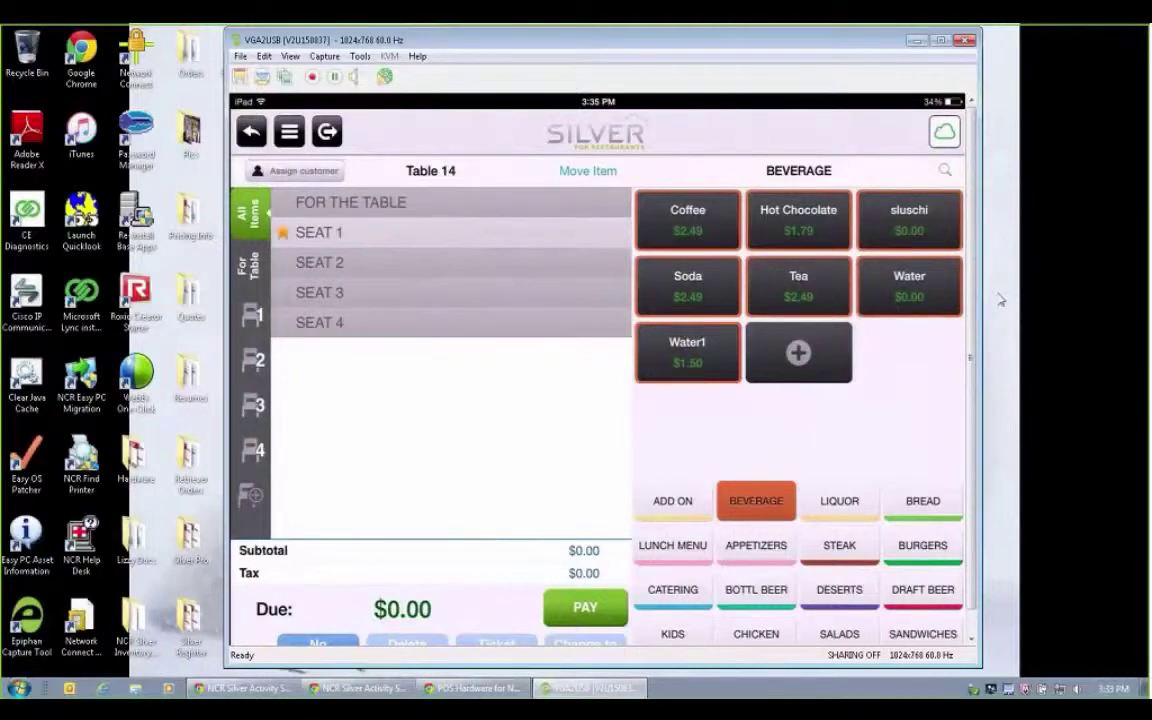
Scroll the Table 14 order screen before leaving it.
{"action": "scroll", "coordinate": [424, 386], "scroll_direction": "down", "scroll_amount": 1}
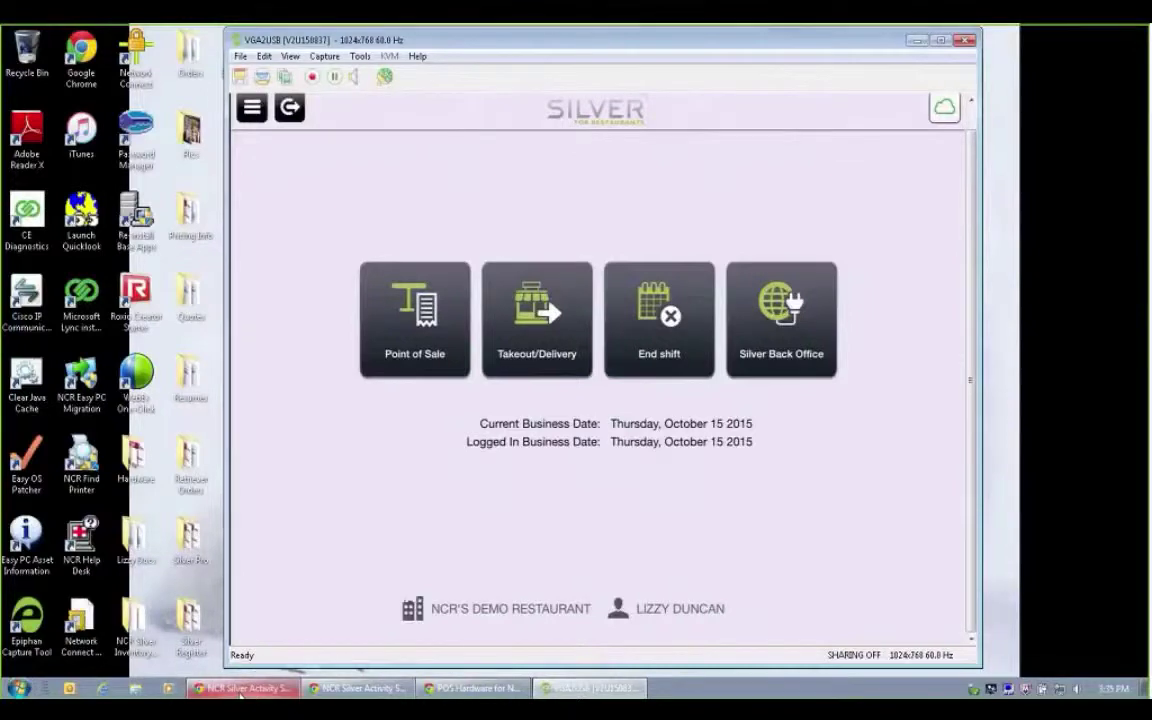
Switch to the Chrome back office and open RESULTS to list the Operations, Sales, Customers and Lists reports.
{"action": "left_click", "coordinate": [283, 689]}
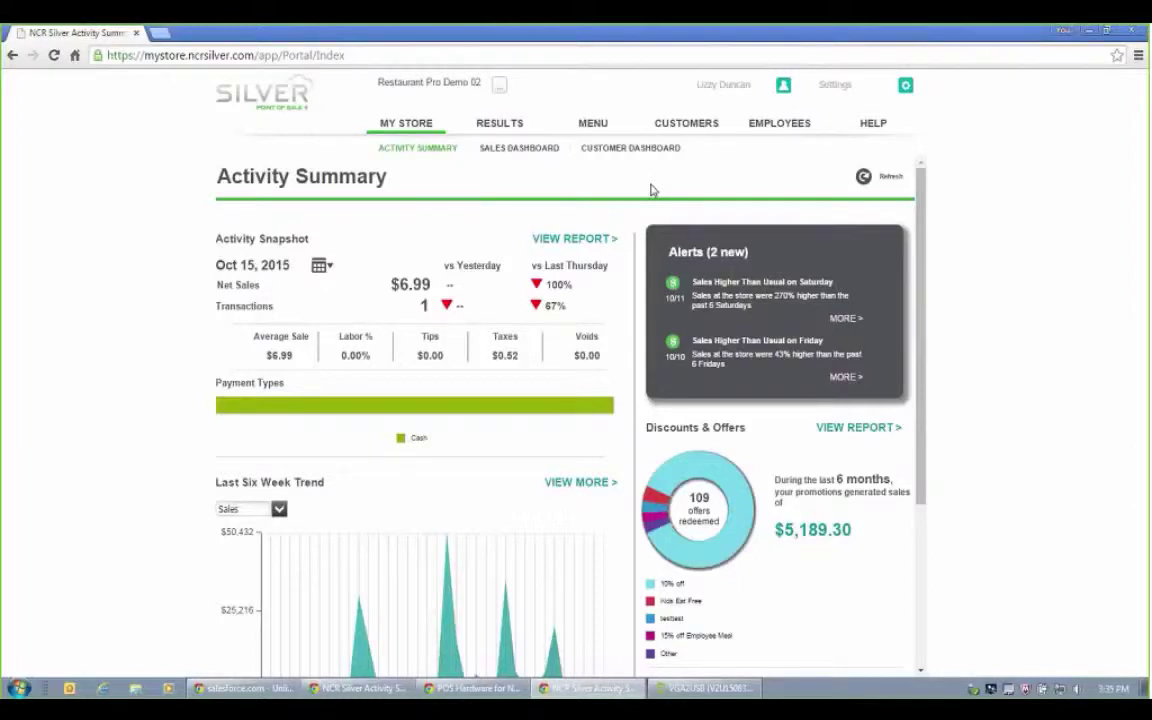
{"action": "left_click", "coordinate": [505, 126]}
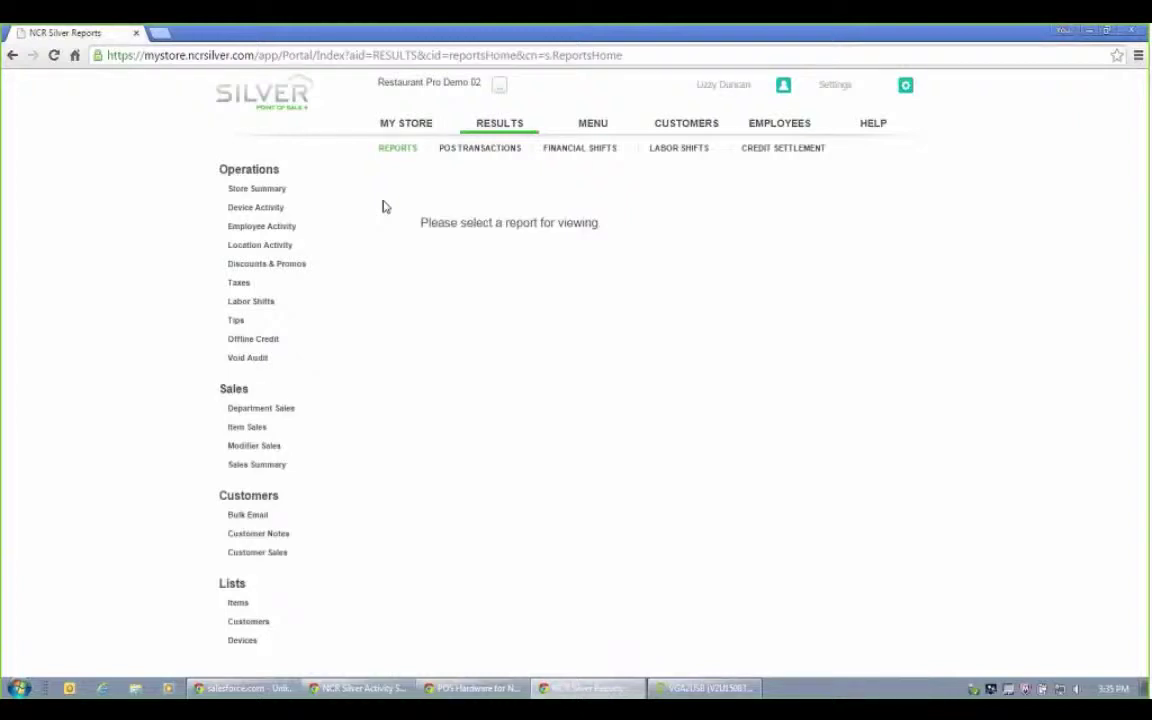
{"action": "left_click", "coordinate": [579, 152]}
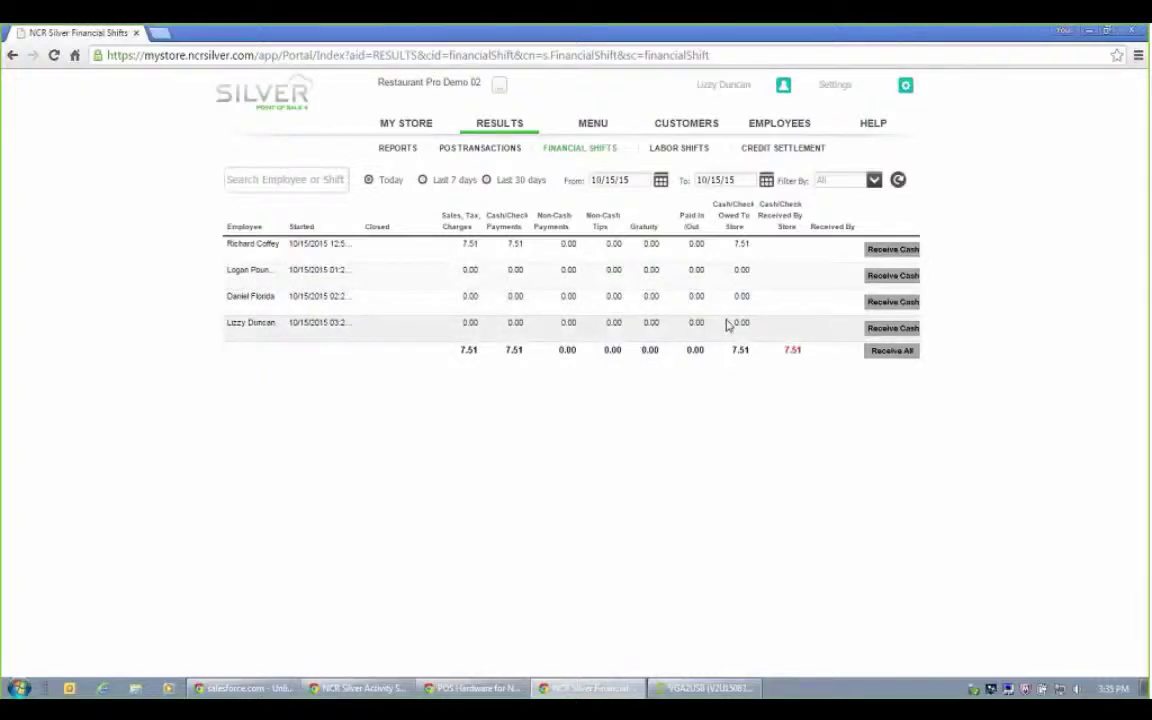
{"action": "left_click", "coordinate": [891, 330]}
{"action": "left_click", "coordinate": [724, 307]}
{"action": "left_click", "coordinate": [724, 307]}
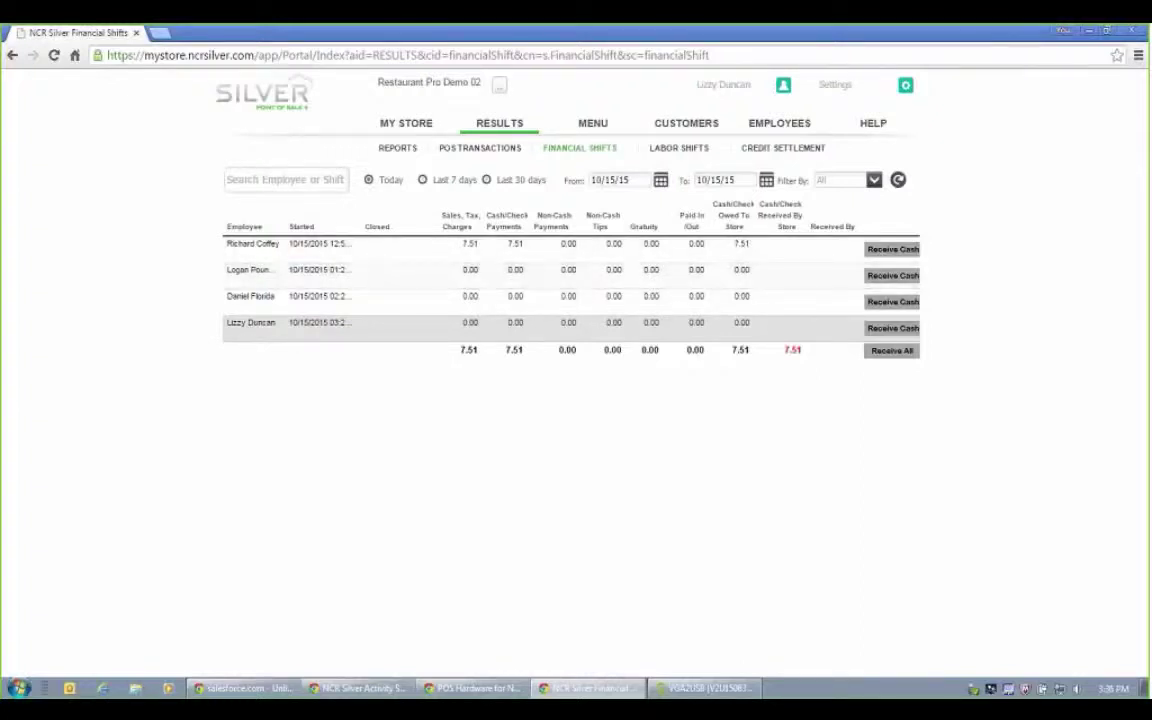
{"action": "left_click", "coordinate": [397, 147]}
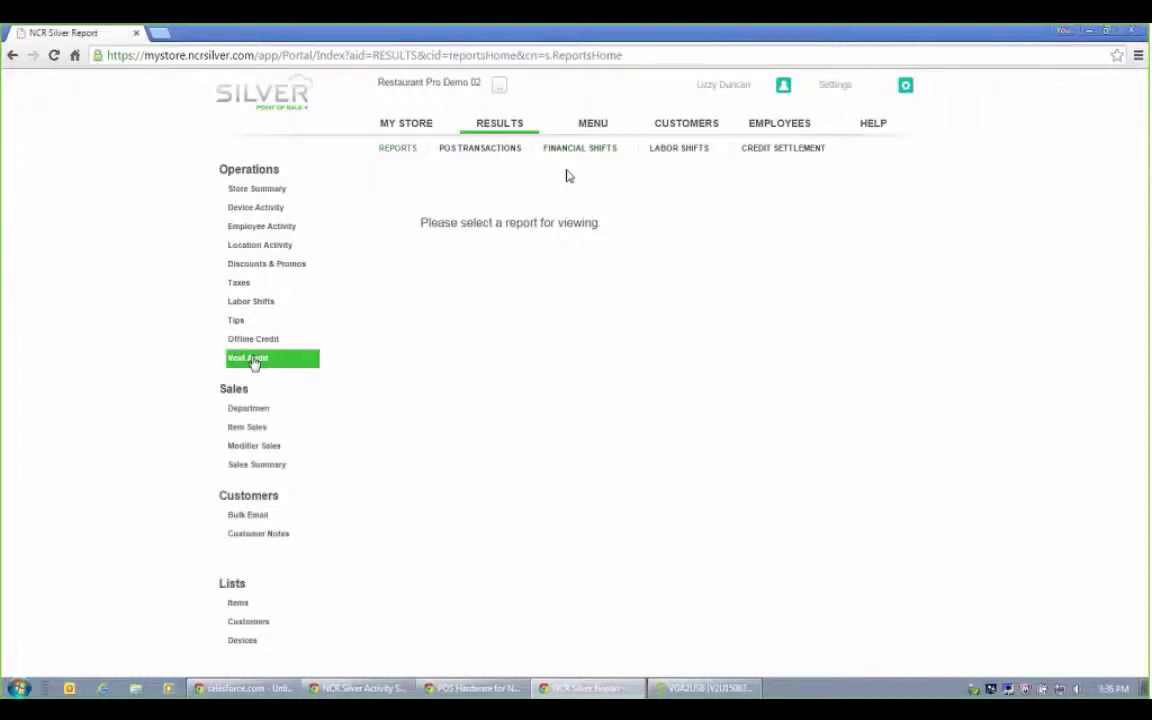
Open the Item Sales report for 10/09–10/15/2015 and review its export formats without choosing one.
{"action": "left_click", "coordinate": [255, 430]}
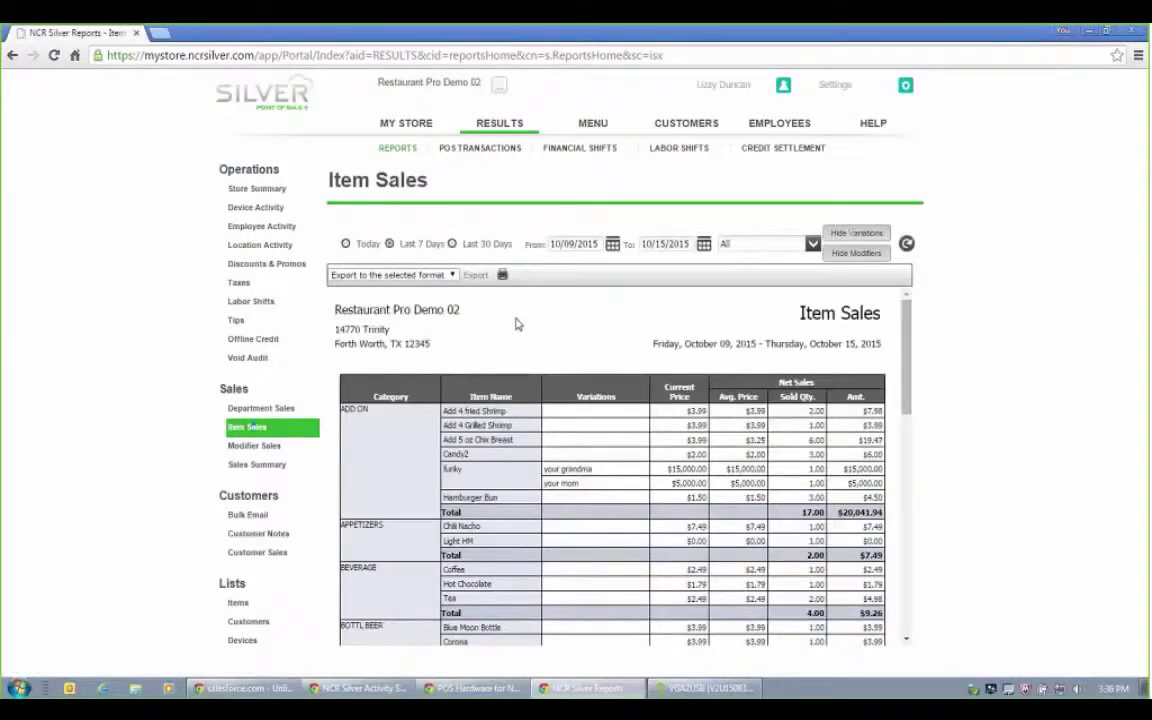
{"action": "left_click_drag", "start_coordinate": [905, 380], "coordinate": [906, 538]}
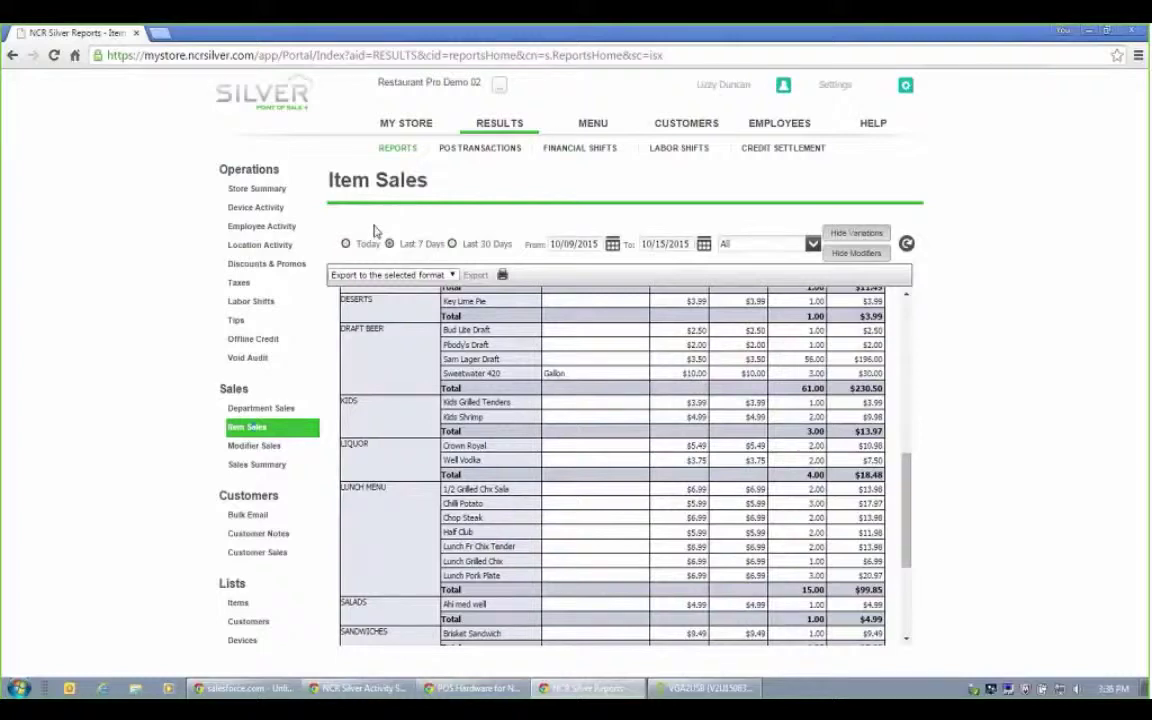
{"action": "left_click", "coordinate": [445, 275]}
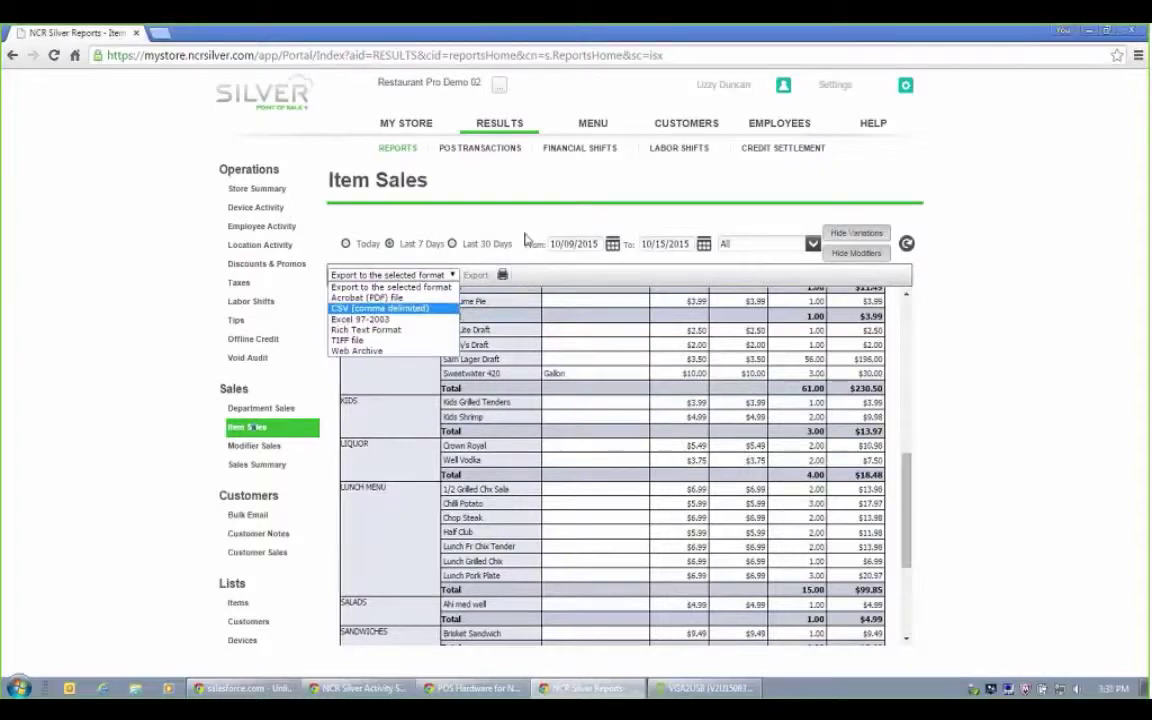
{"action": "left_click", "coordinate": [330, 230]}
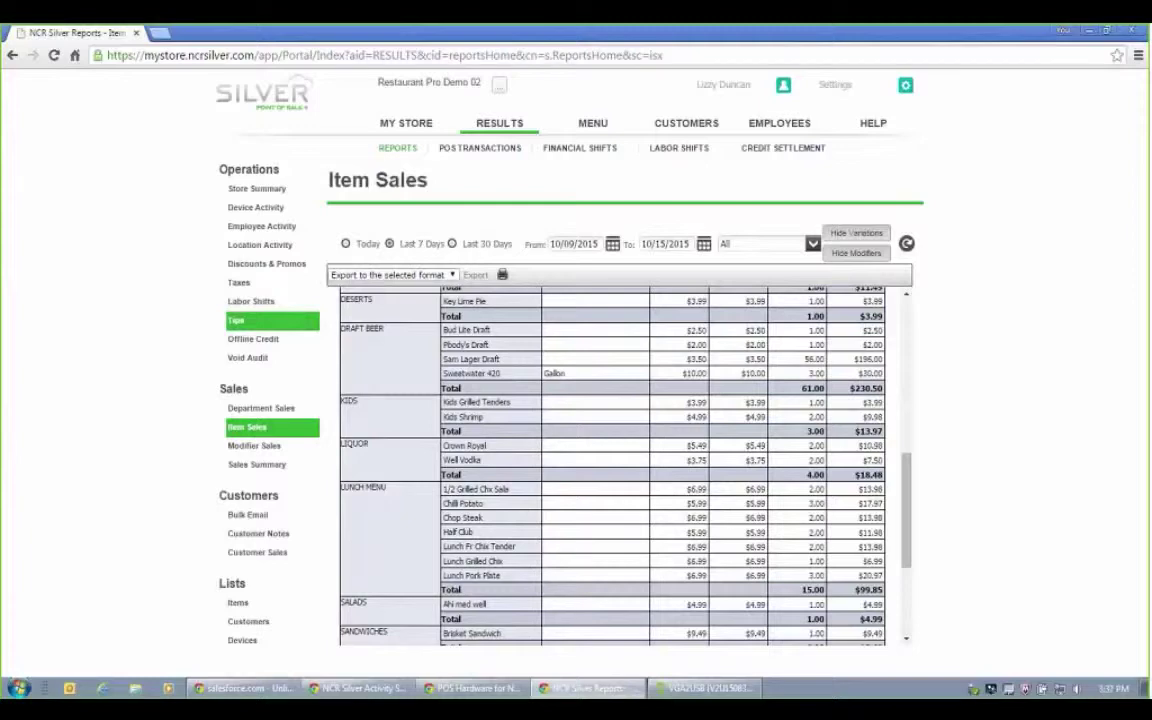
Open Labor Shifts for 10/09–10/15/2015 and scroll through each employee's clock-ins, hours and pay.
{"action": "left_click", "coordinate": [318, 326]}
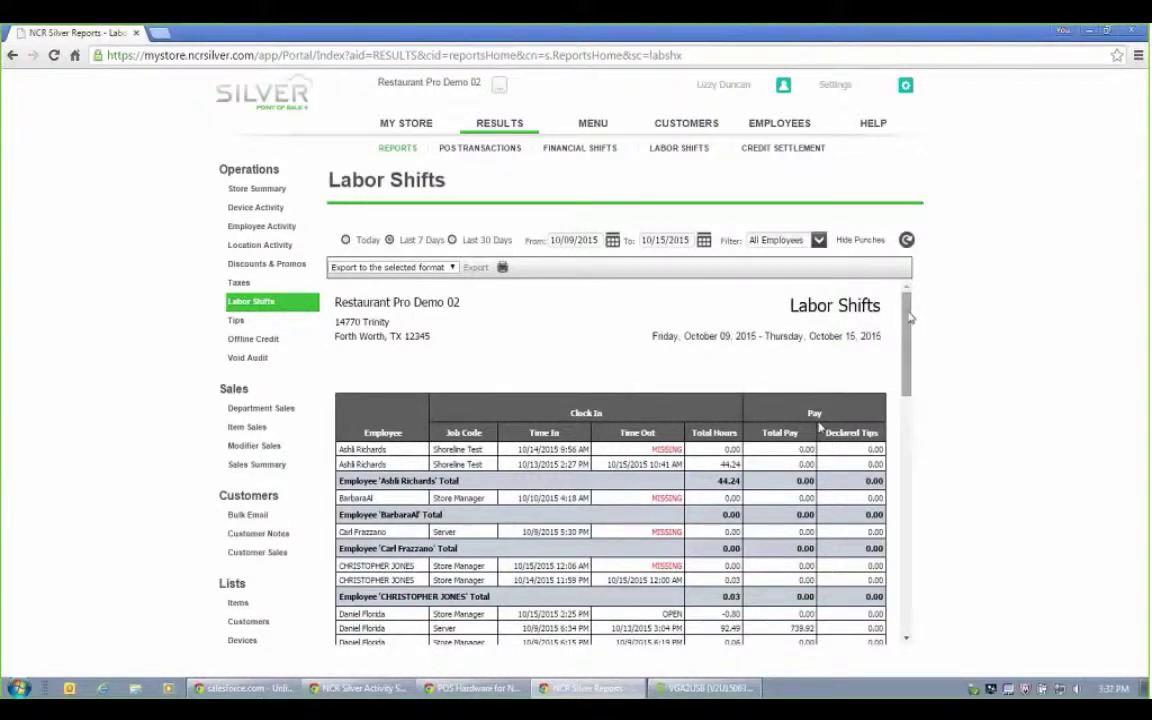
{"action": "mouse_move", "coordinate": [907, 316]}
{"action": "left_mouse_down"}
{"action": "mouse_move", "coordinate": [905, 452]}
{"action": "mouse_move", "coordinate": [933, 553]}
{"action": "mouse_move", "coordinate": [921, 309]}
{"action": "left_mouse_up"}
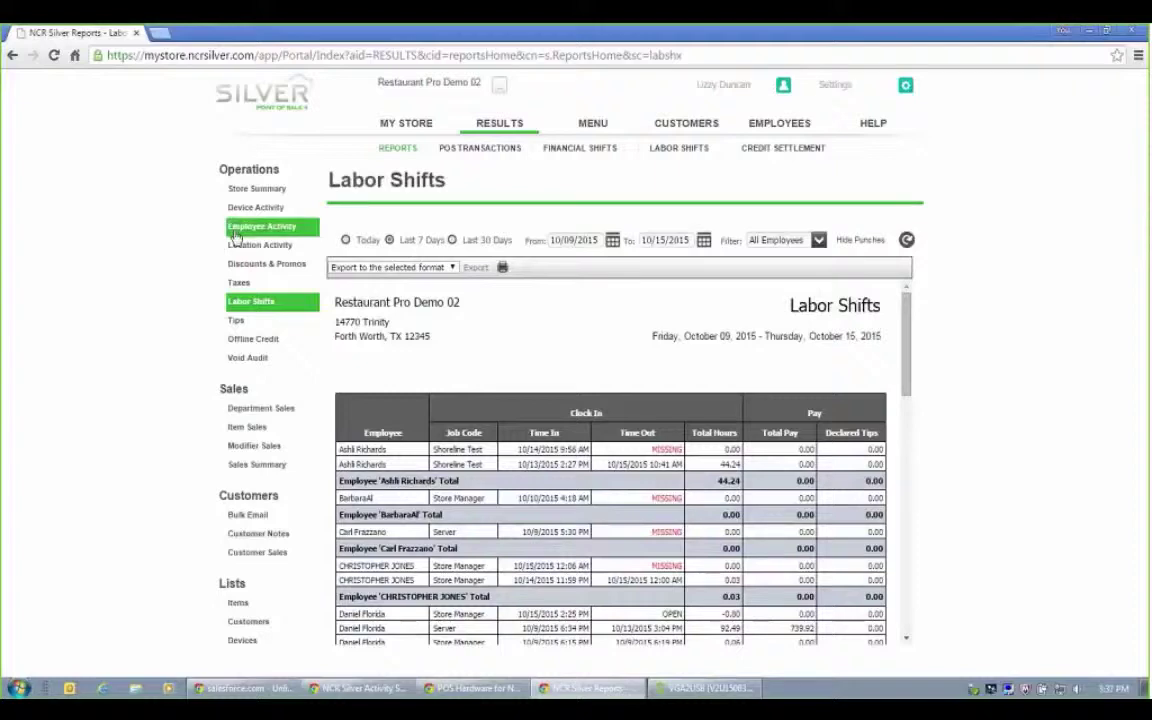
Open Employee Activity for 10/09–10/15/2015, check the $20,514.38 gross sales total, and return to the top.
{"action": "left_click", "coordinate": [290, 227]}
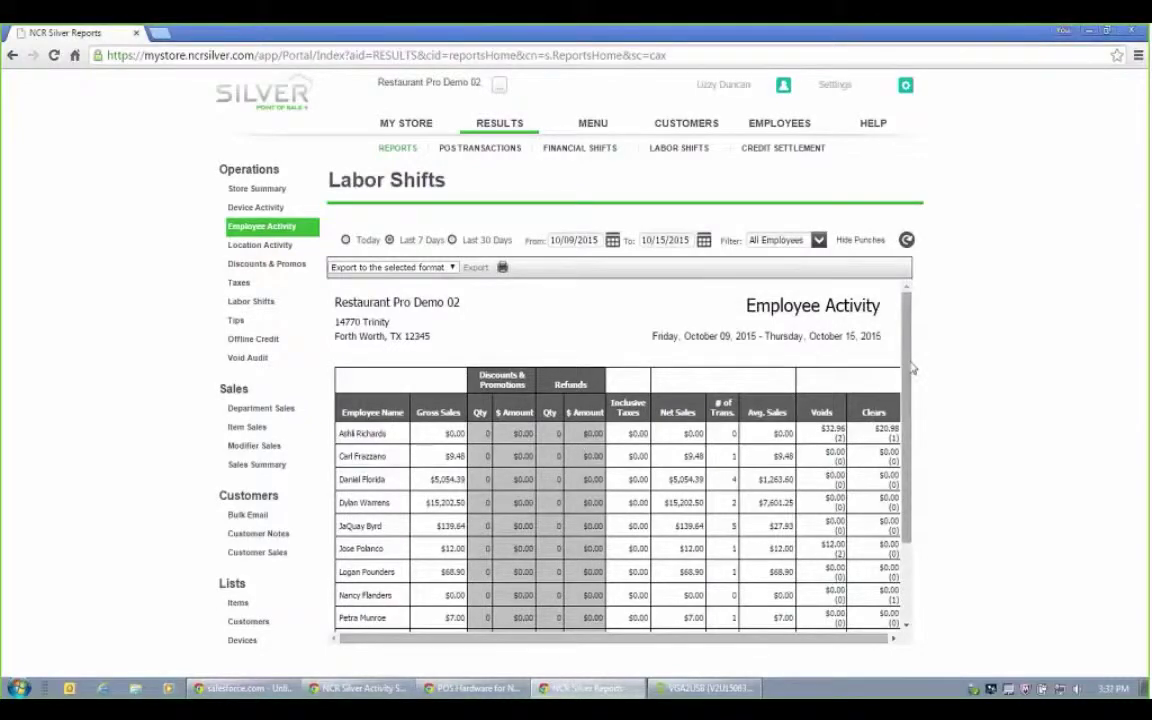
{"action": "left_click_drag", "start_coordinate": [901, 358], "coordinate": [908, 437]}
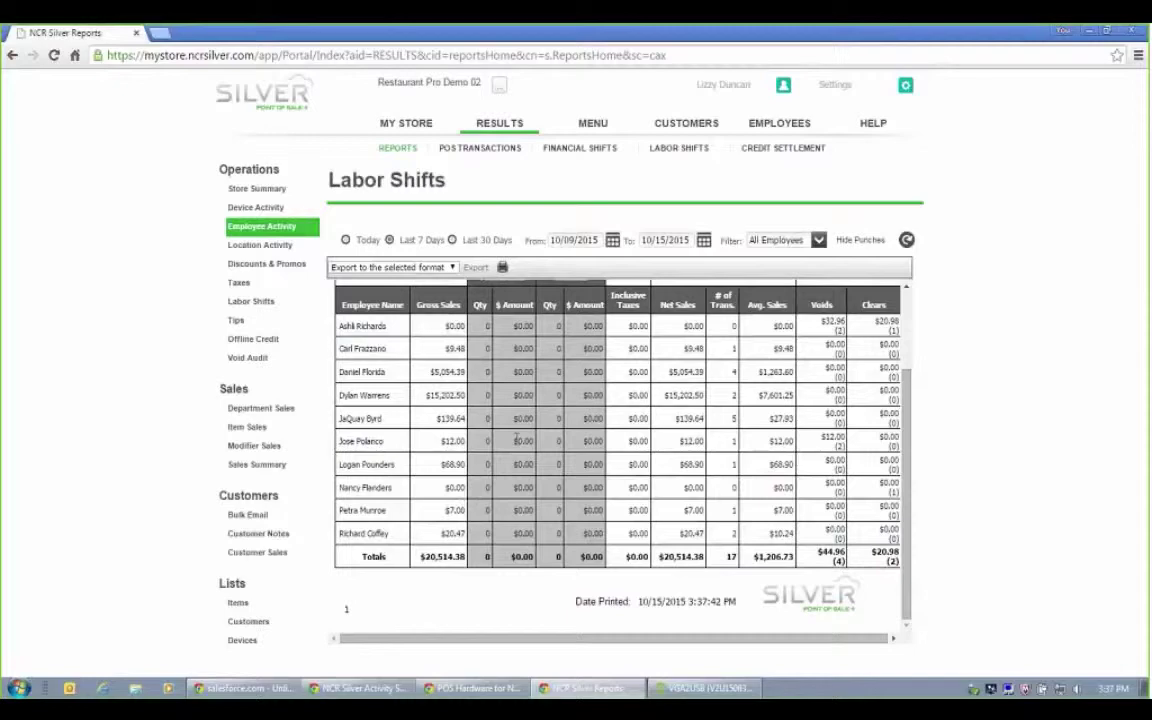
{"action": "scroll", "coordinate": [907, 428], "scroll_direction": "up", "scroll_amount": 2}
{"action": "scroll", "coordinate": [907, 428], "scroll_direction": "up", "scroll_amount": 3}
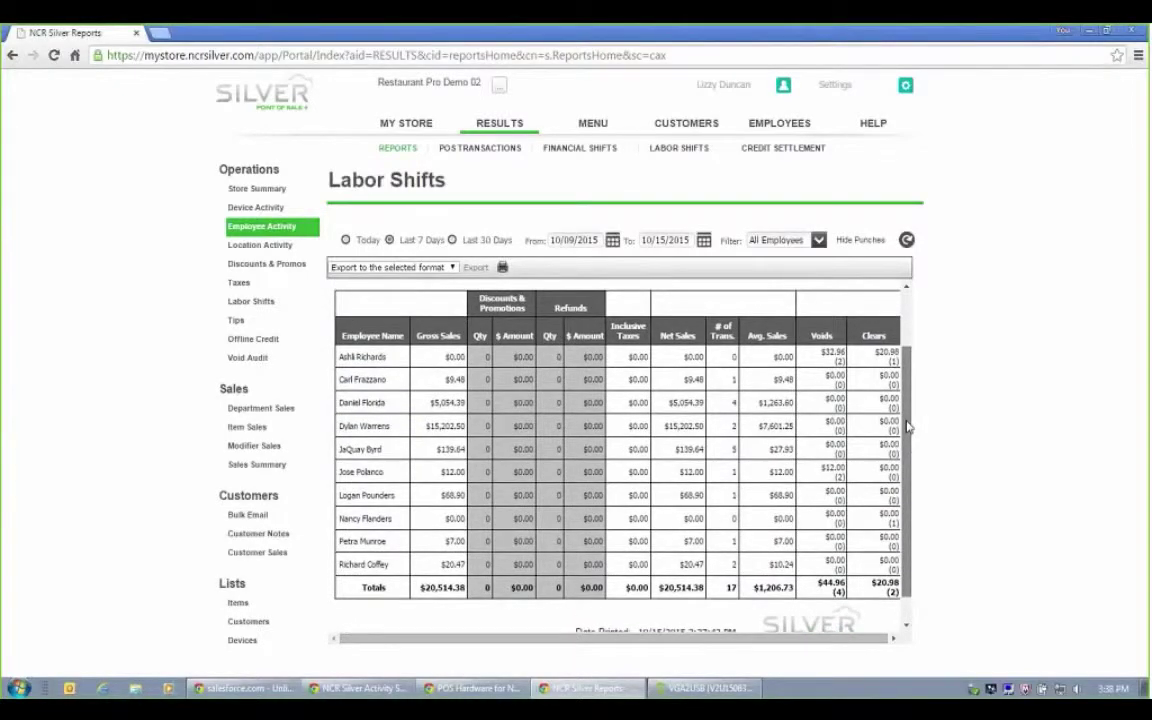
{"action": "scroll", "coordinate": [907, 397], "scroll_direction": "up", "scroll_amount": 3}
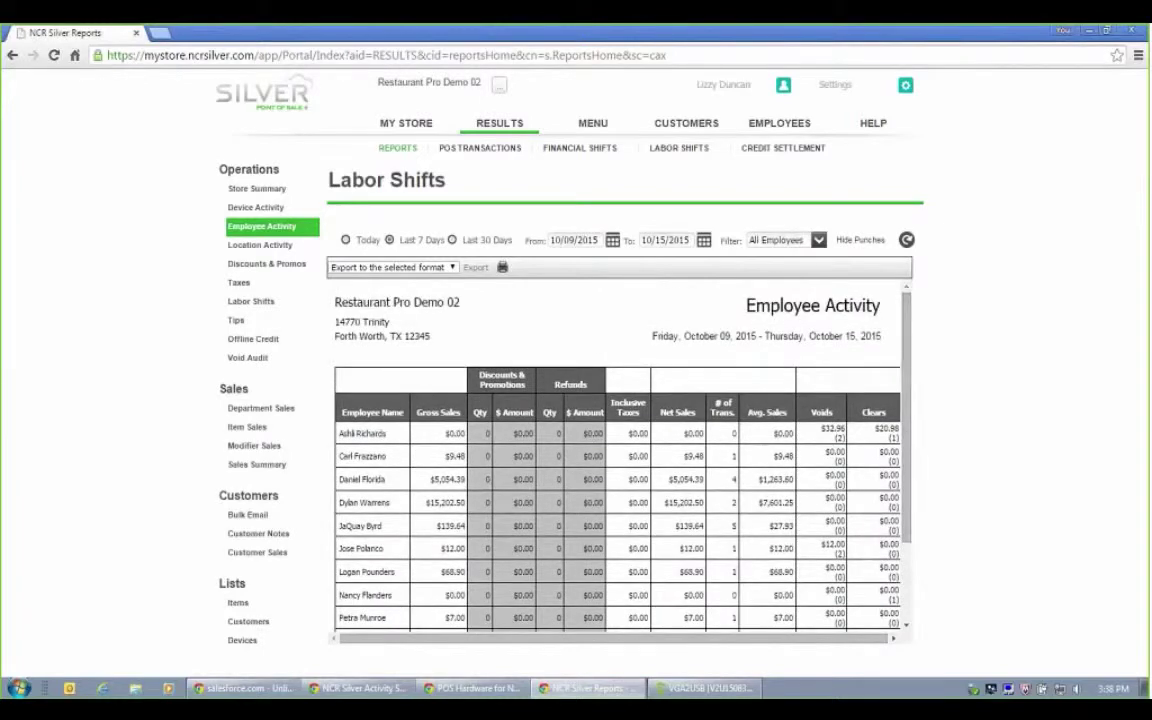
Go to Menu Categories & Items and open Add 4 fried Shrimp (ADD ON, print priority 60).
{"action": "left_click", "coordinate": [593, 123]}
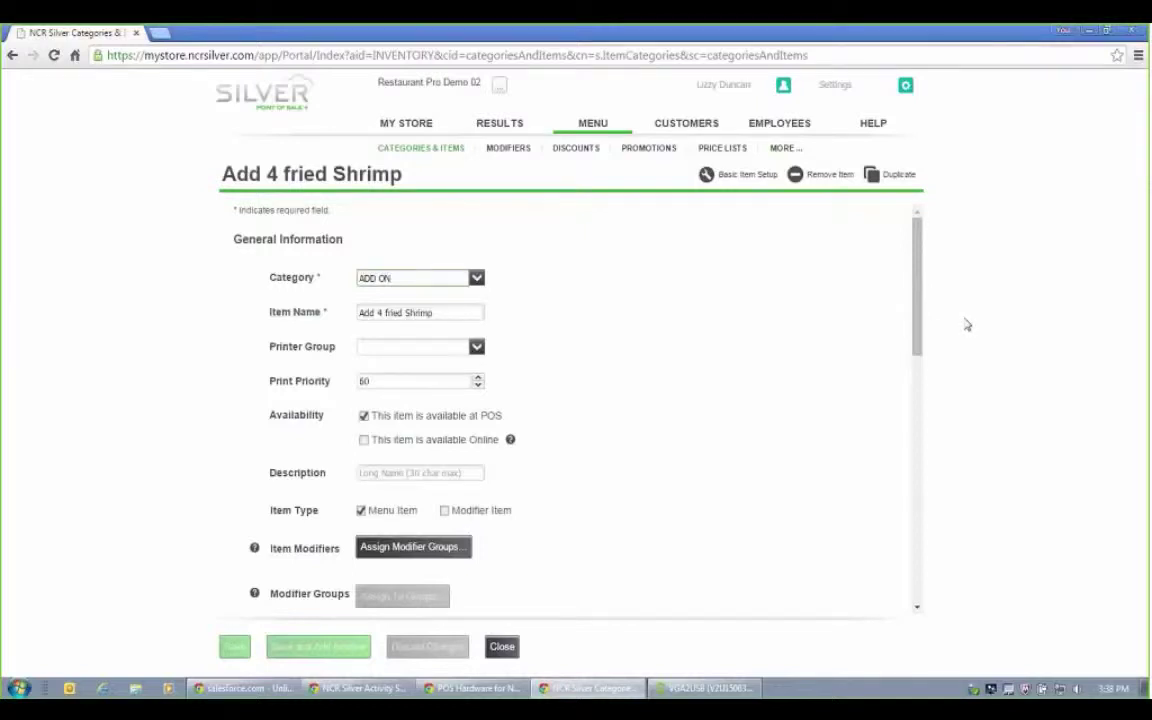
{"action": "left_click_drag", "start_coordinate": [921, 322], "coordinate": [938, 394]}
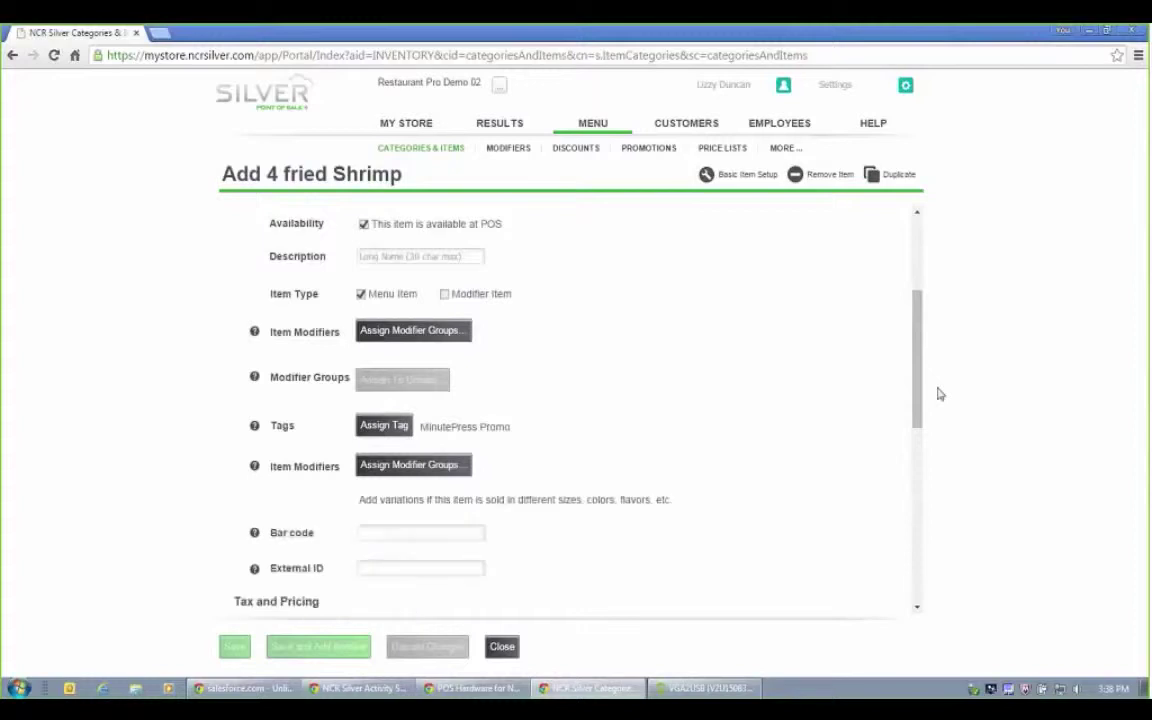
Check Add 4 fried Shrimp's modifier groups without changes, then scroll through its General Information form.
{"action": "left_click", "coordinate": [465, 336]}
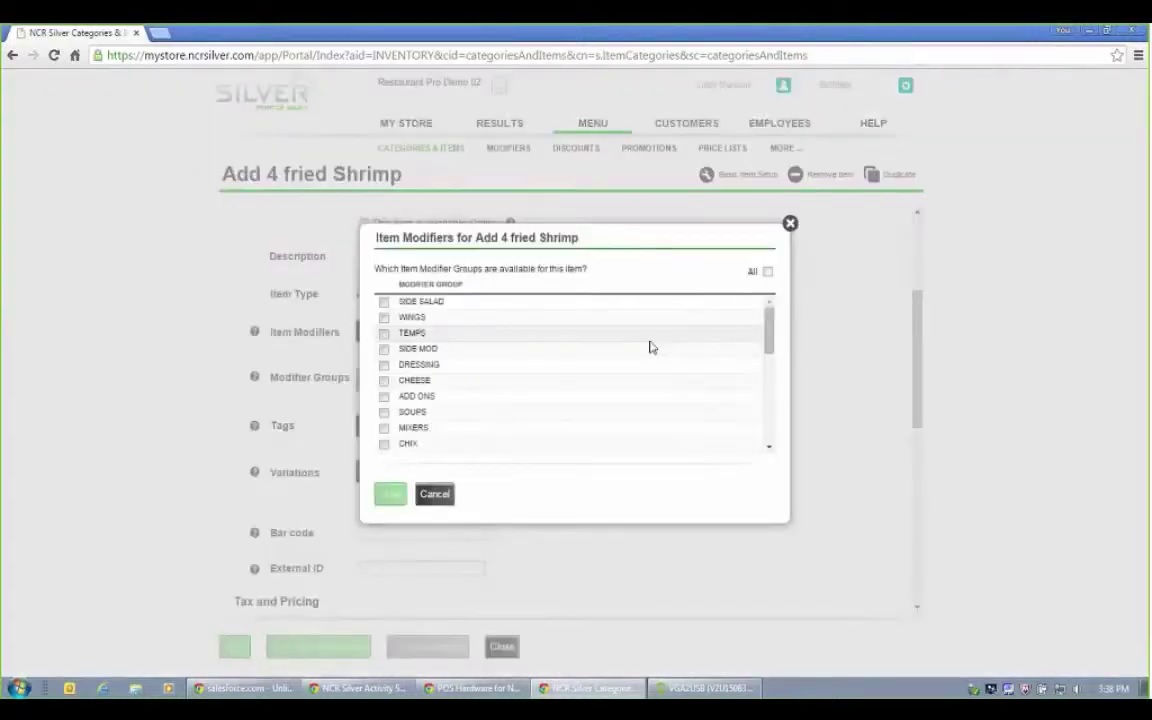
{"action": "mouse_move", "coordinate": [767, 337]}
{"action": "left_mouse_down"}
{"action": "mouse_move", "coordinate": [767, 428]}
{"action": "mouse_move", "coordinate": [762, 333]}
{"action": "left_mouse_up"}
{"action": "key", "text": "Escape"}
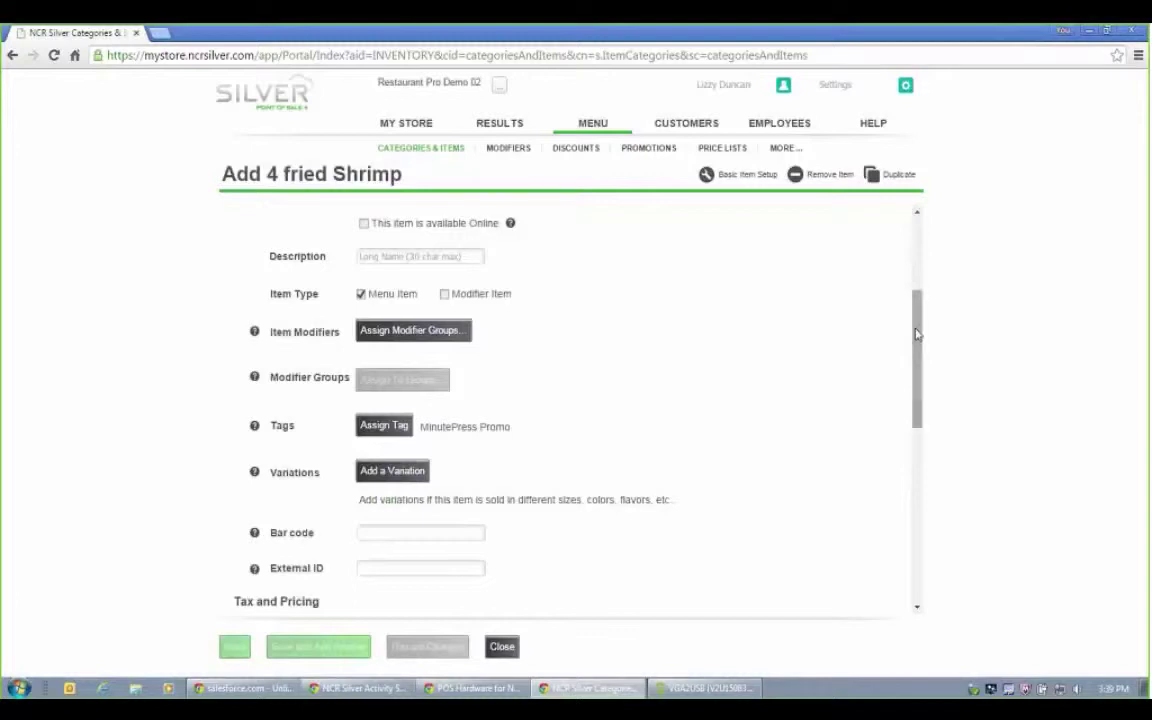
{"action": "left_click_drag", "start_coordinate": [917, 349], "coordinate": [929, 482]}
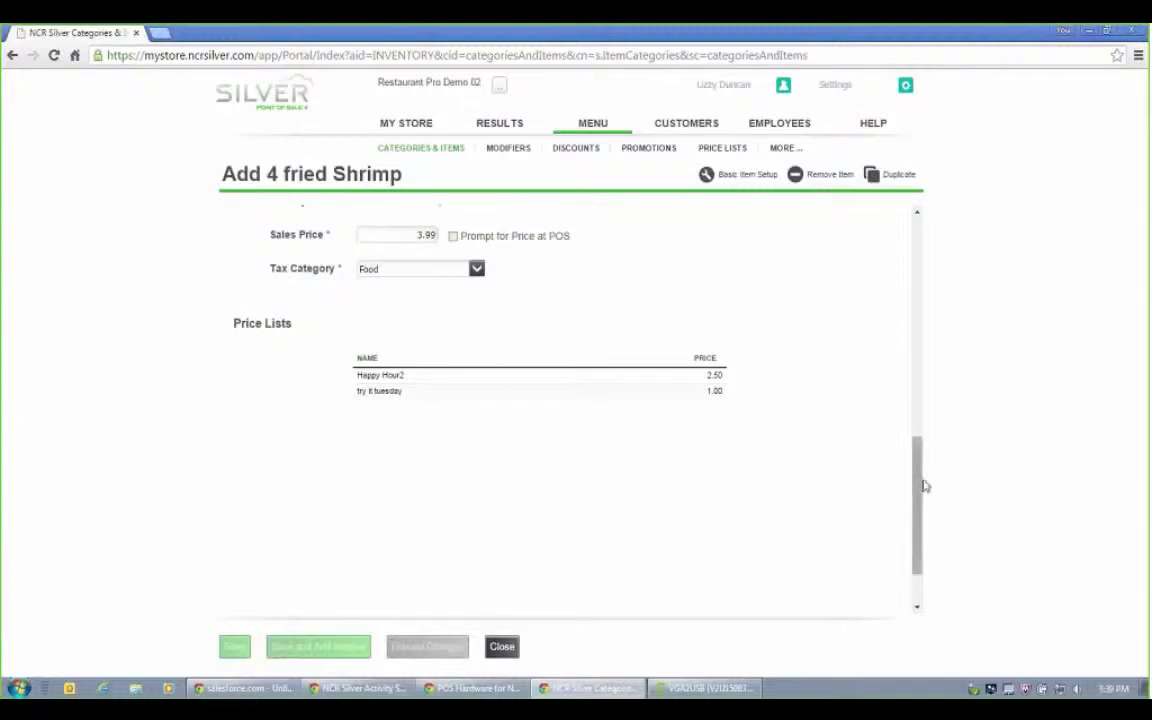
{"action": "left_click_drag", "start_coordinate": [925, 486], "coordinate": [912, 232]}
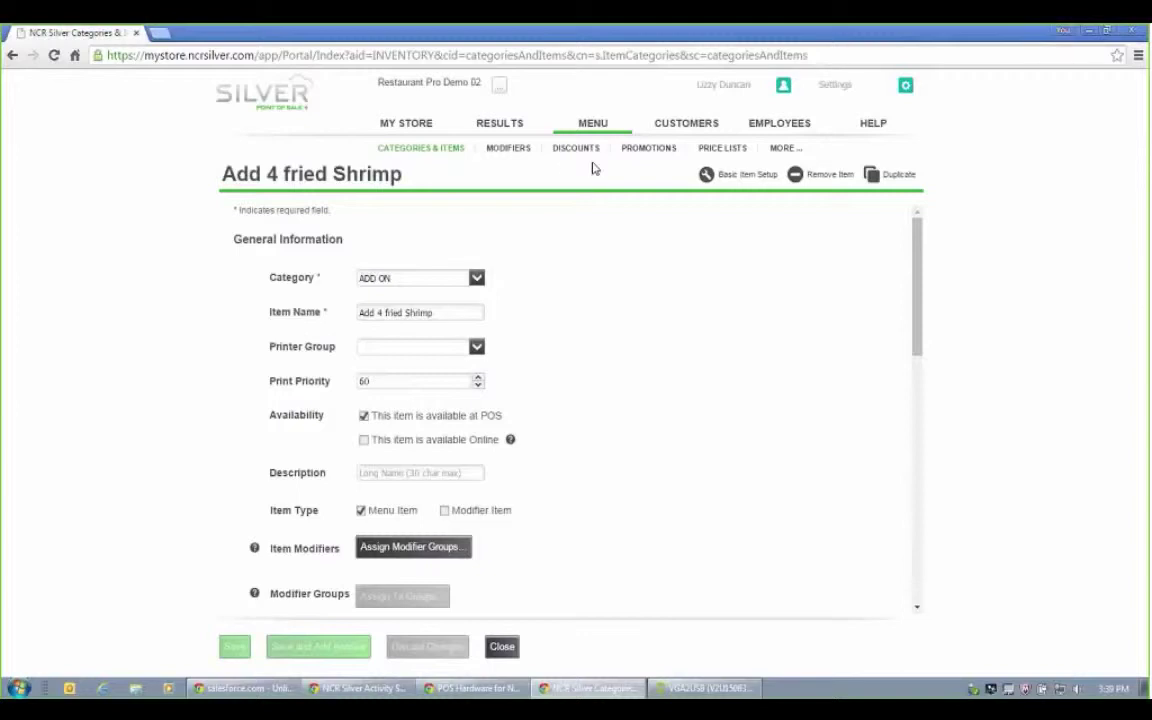
Show the Discounts list under MENU.
{"action": "left_click", "coordinate": [574, 151]}
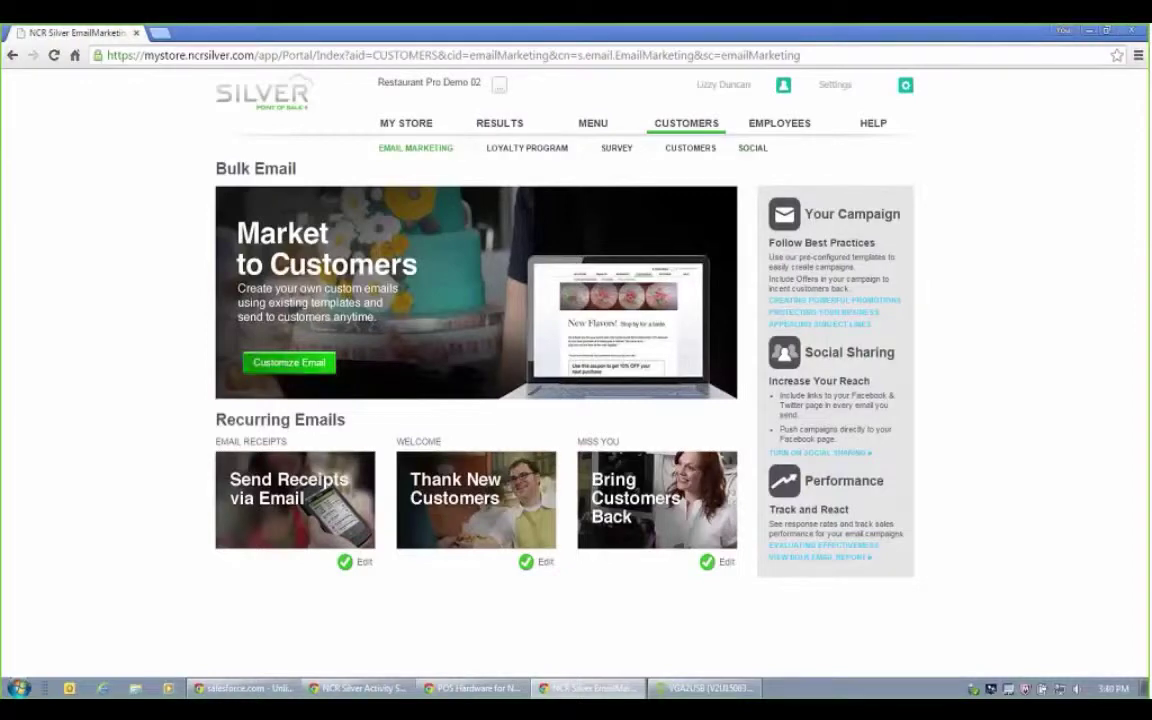
Start a custom bulk email and scroll the Test email body down to its 10% off coupon and back.
{"action": "left_click", "coordinate": [289, 362]}
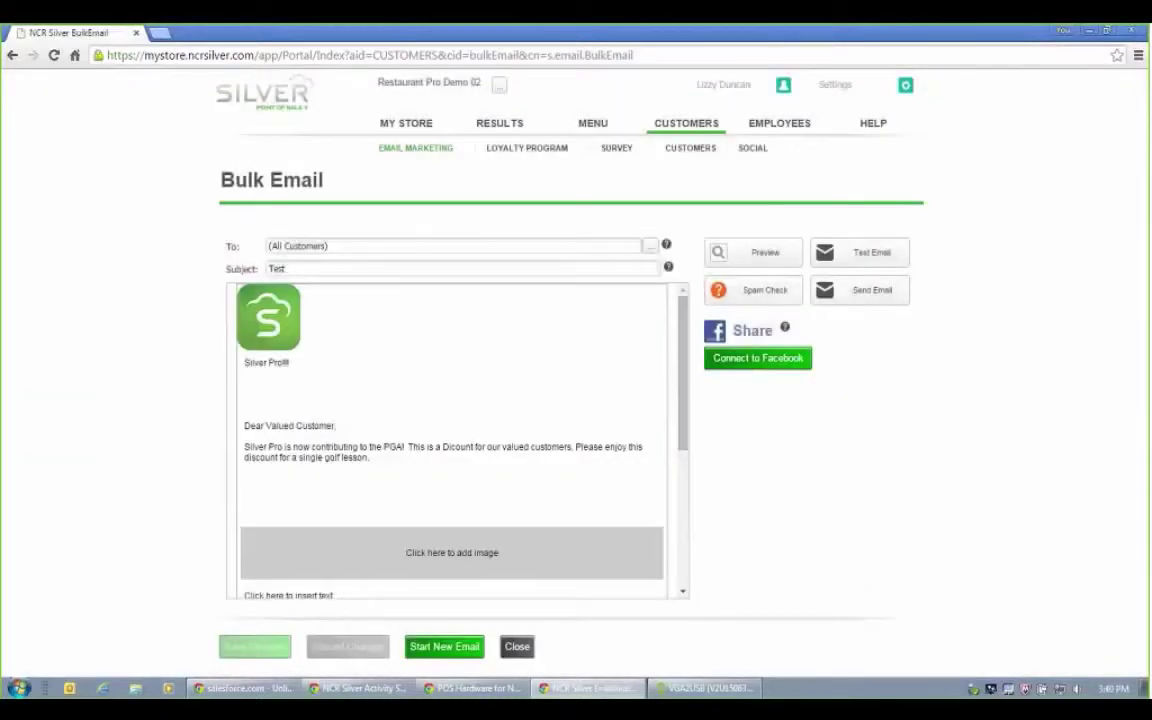
{"action": "scroll", "coordinate": [686, 451], "scroll_direction": "down", "scroll_amount": 5}
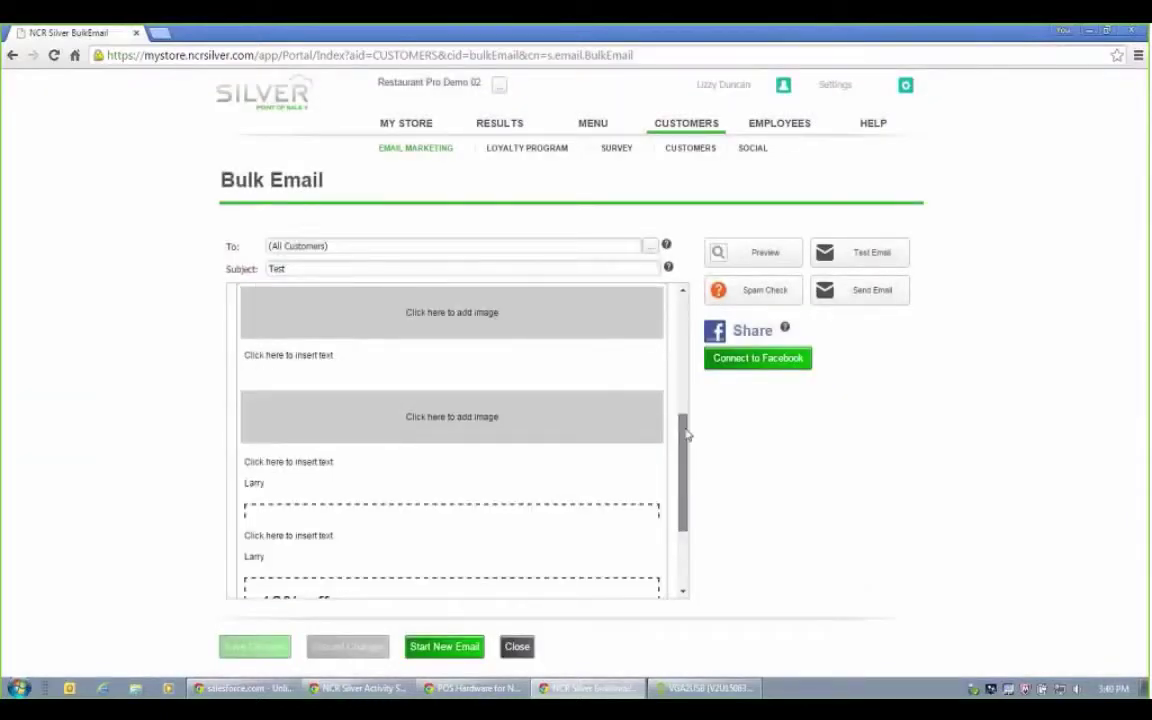
{"action": "scroll", "coordinate": [560, 540], "scroll_direction": "down", "scroll_amount": 1}
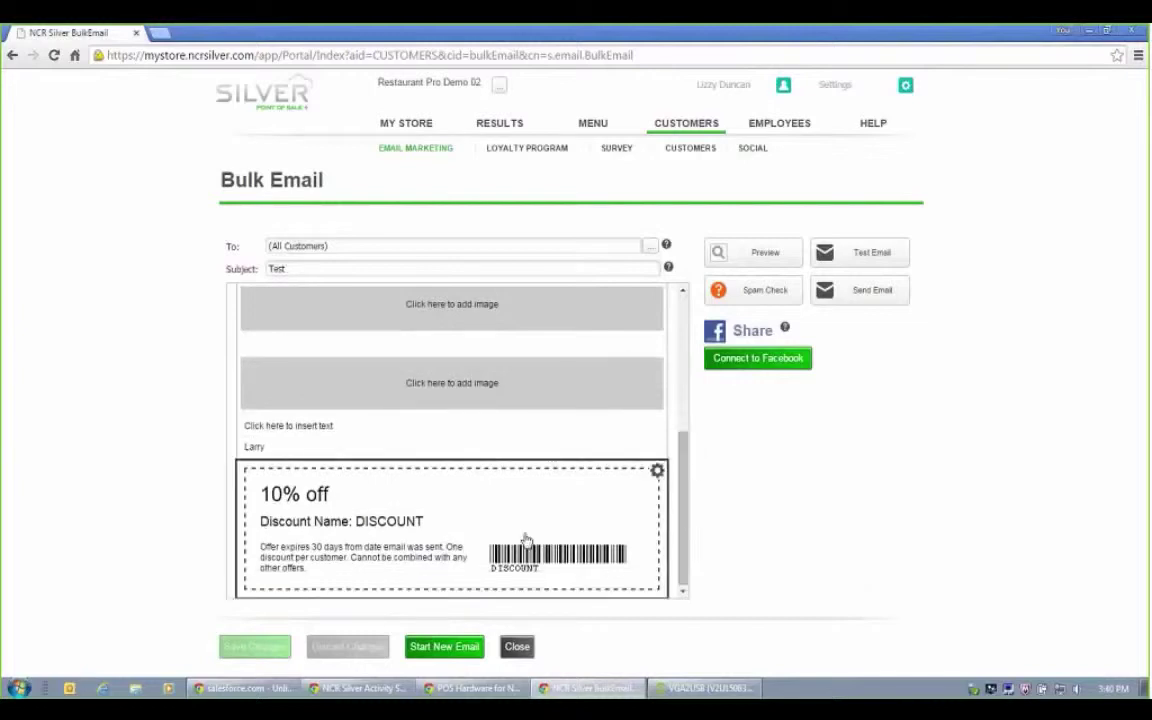
{"action": "left_click_drag", "start_coordinate": [681, 512], "coordinate": [678, 342]}
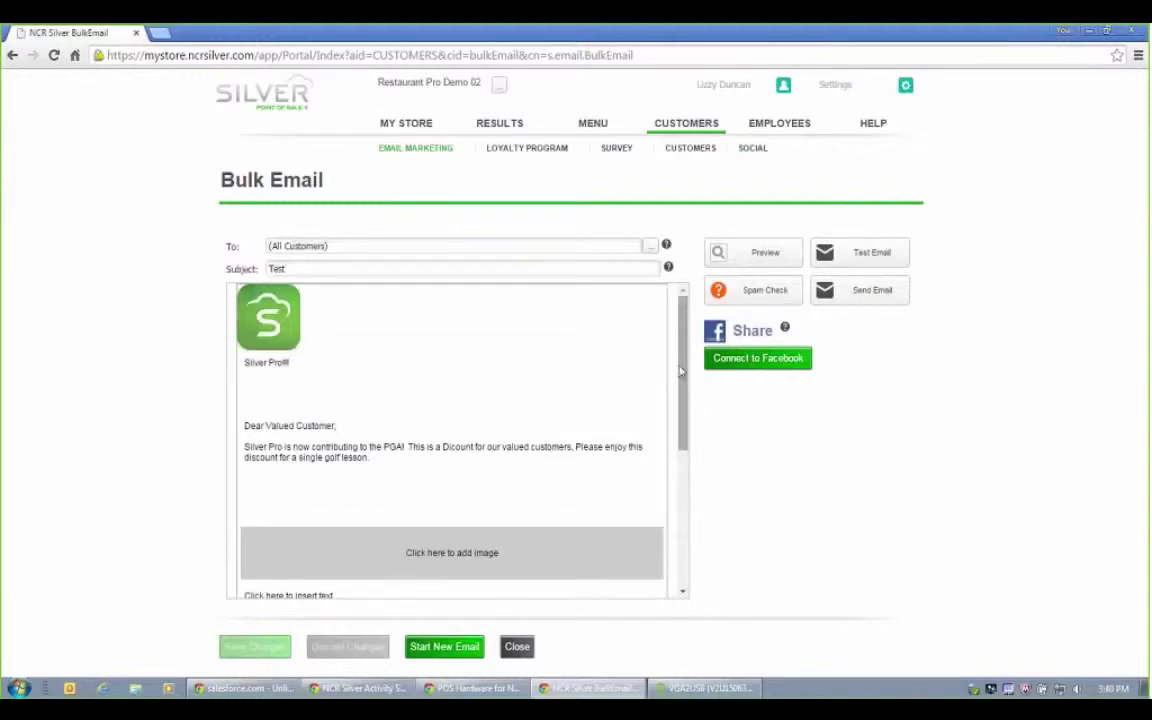
{"action": "left_click_drag", "start_coordinate": [681, 373], "coordinate": [681, 433]}
{"action": "scroll", "coordinate": [681, 433], "scroll_direction": "up", "scroll_amount": 6}
{"action": "left_click", "coordinate": [784, 362]}
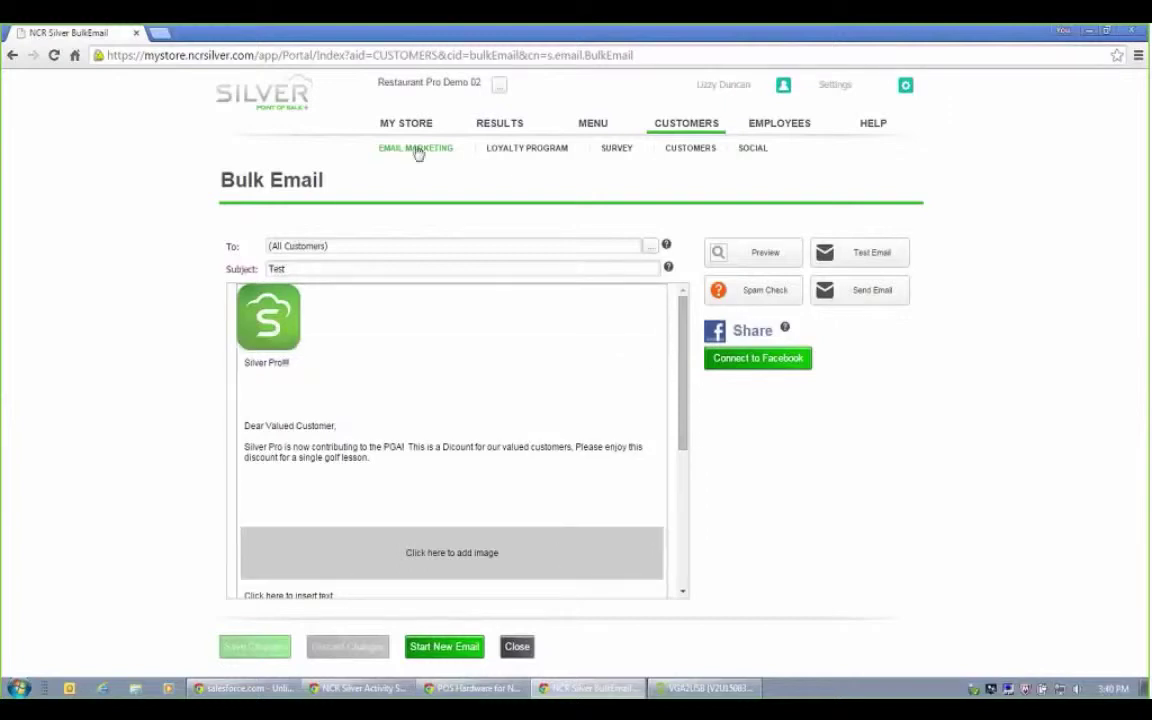
Return to Email Marketing and open the Receipt Email template titled 'Thank you for your business'.
{"action": "left_click", "coordinate": [416, 148]}
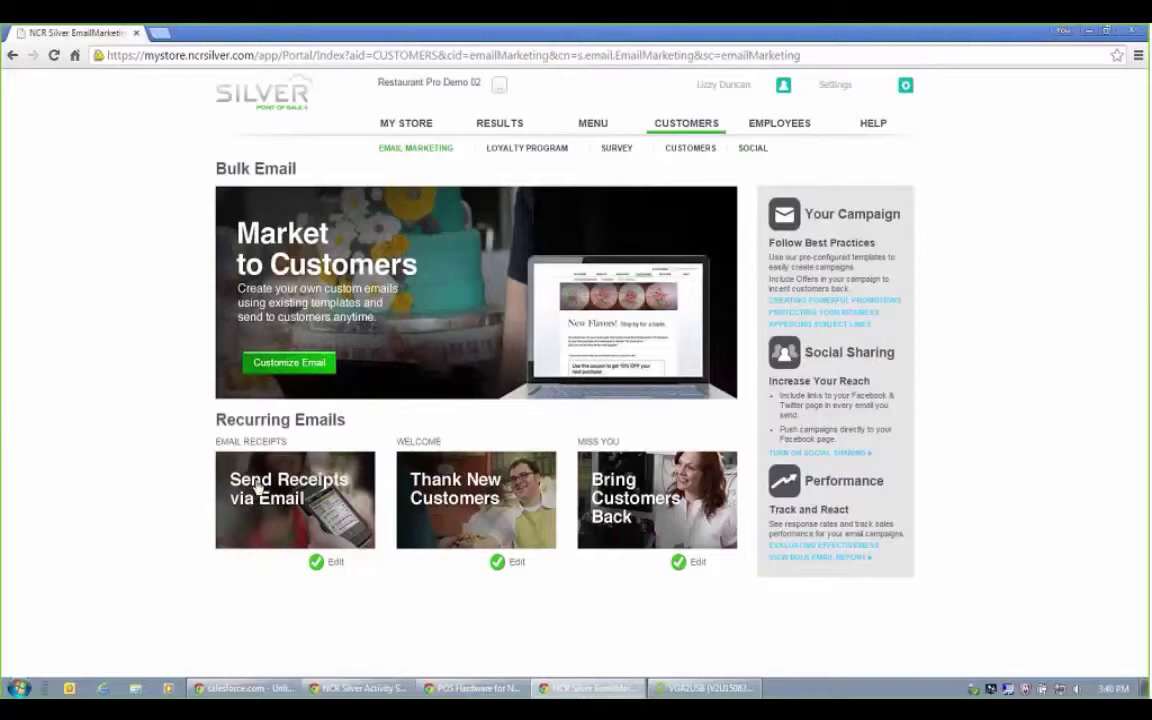
{"action": "left_click", "coordinate": [253, 495]}
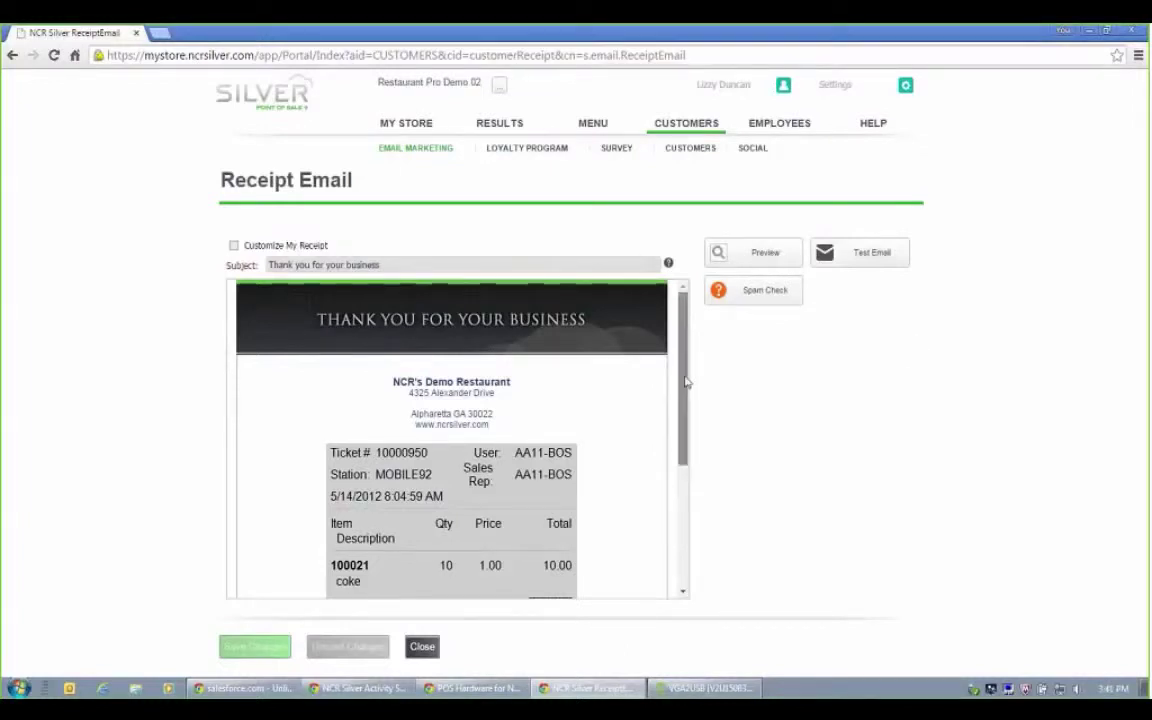
{"action": "scroll", "coordinate": [683, 404], "scroll_direction": "down", "scroll_amount": 2}
{"action": "scroll", "coordinate": [681, 362], "scroll_direction": "up", "scroll_amount": 2}
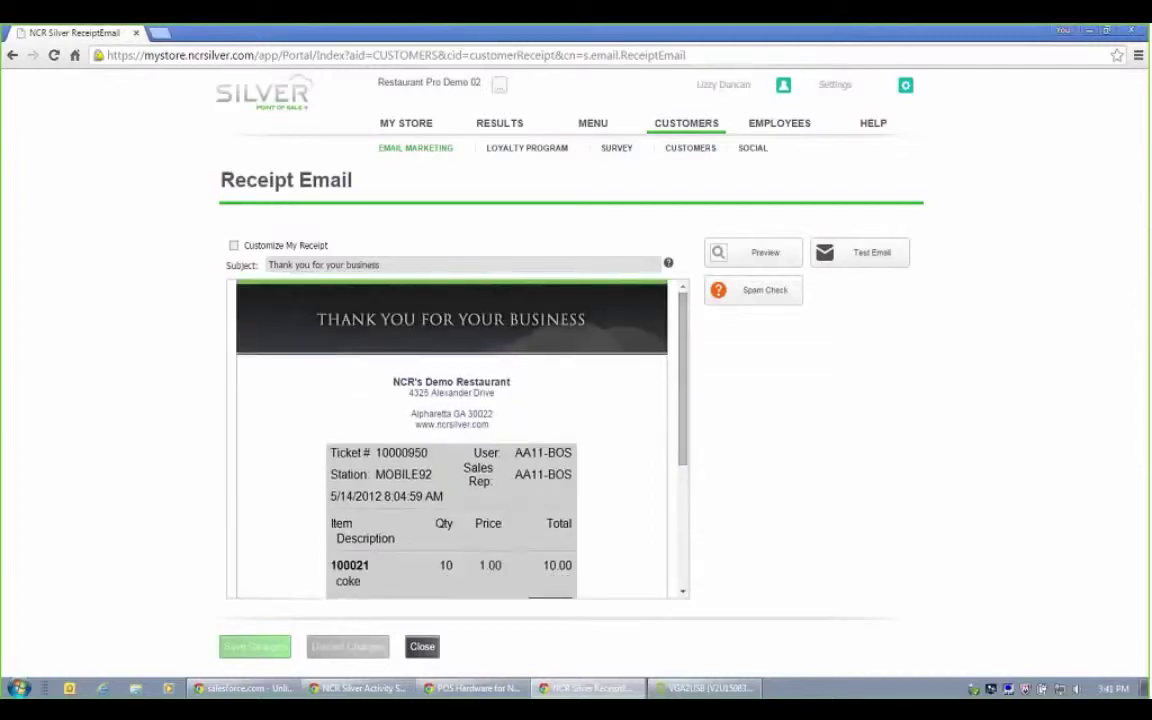
Show the Loyalty Program page with 150 required points and a 10% Off reward.
{"action": "left_click", "coordinate": [515, 148]}
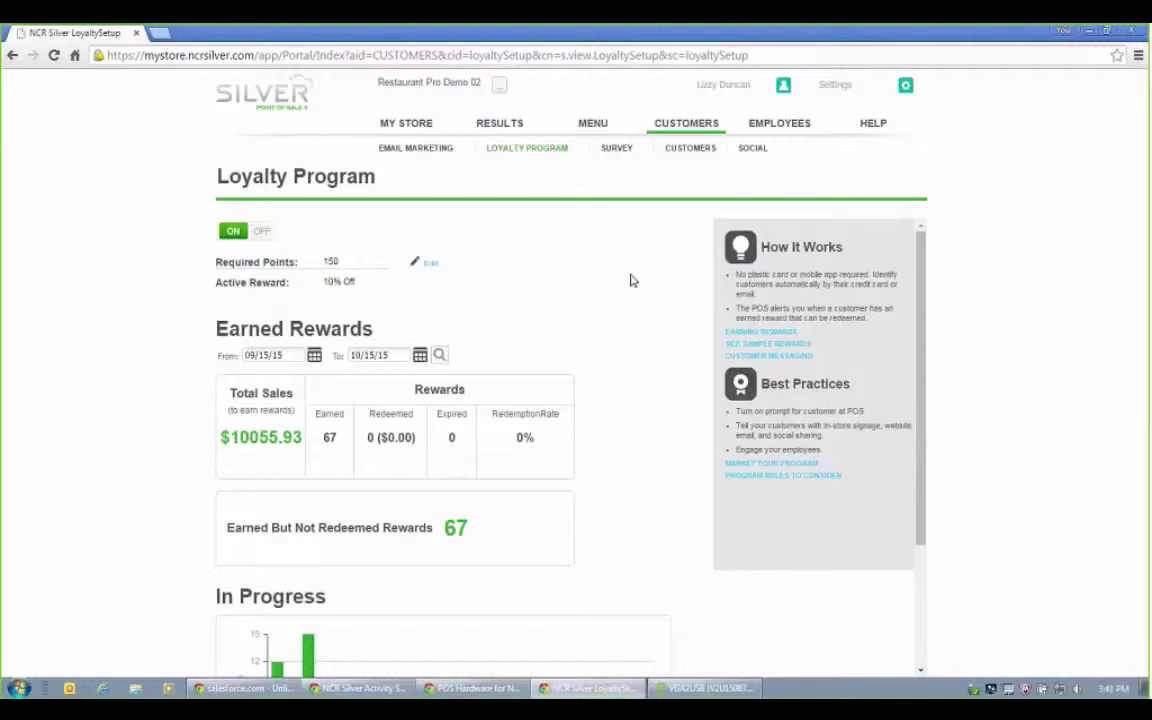
Bring up Setup Customer Survey, where the survey message prints every 3 tickets.
{"action": "left_click", "coordinate": [618, 150]}
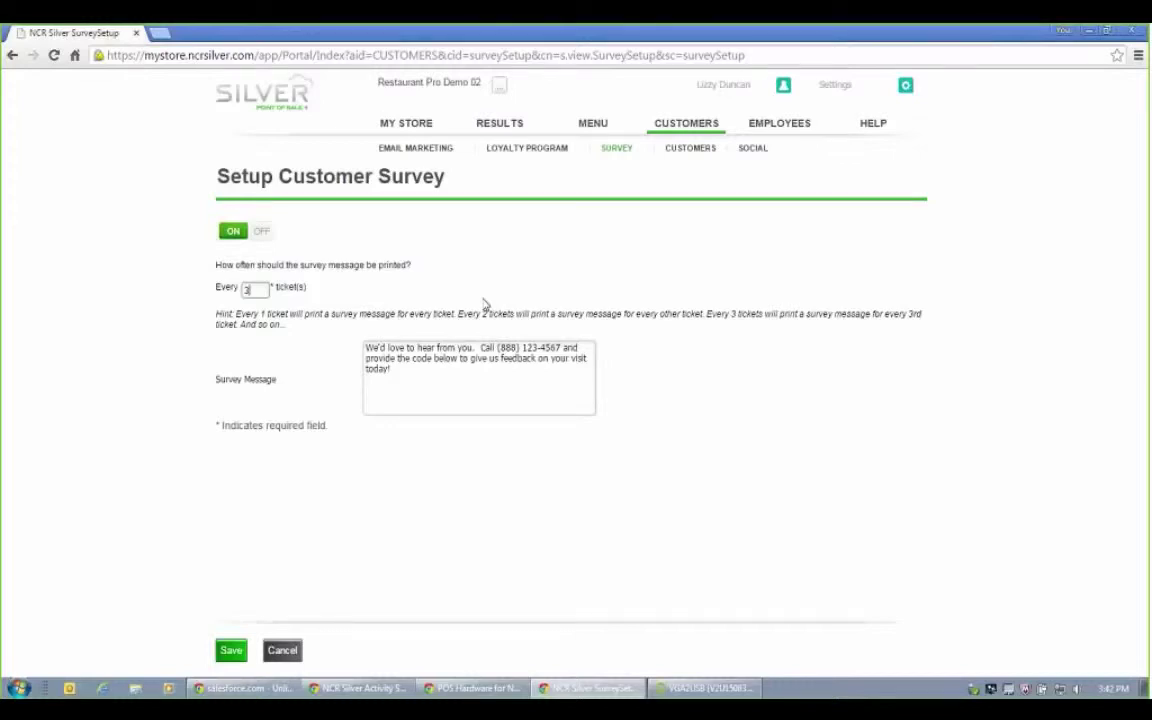
List the 95 customers, view one customer's edit dialog, and close it without changes.
{"action": "left_click", "coordinate": [695, 150]}
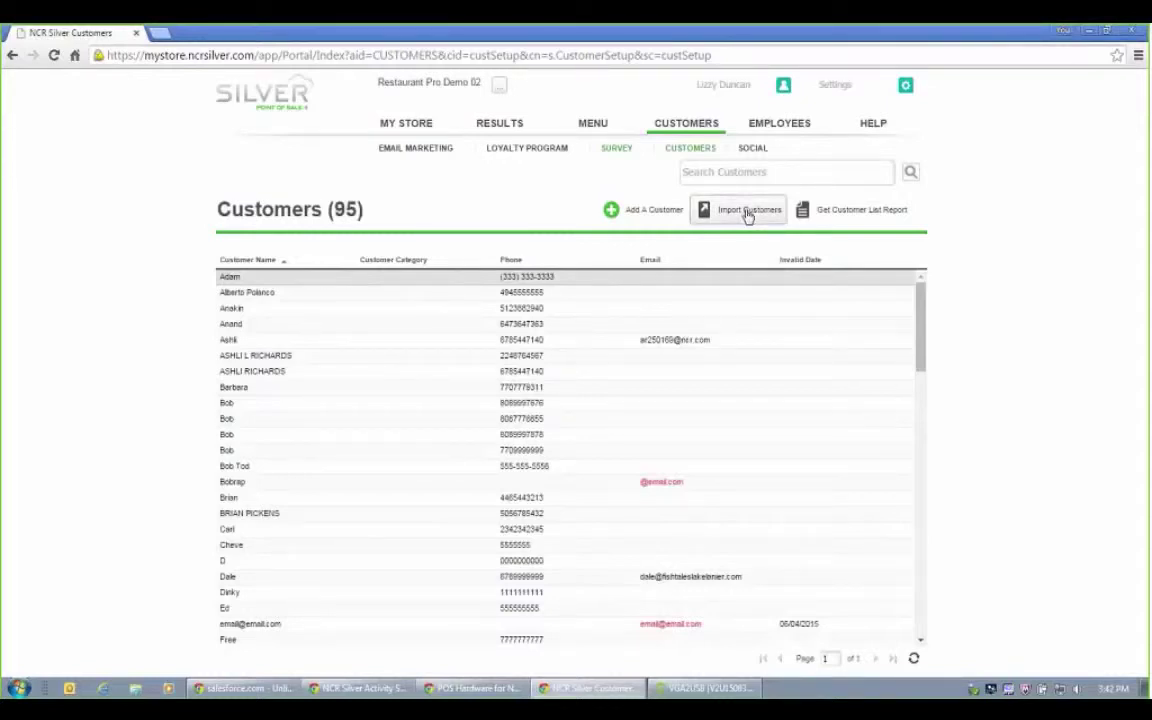
{"action": "left_click", "coordinate": [443, 300]}
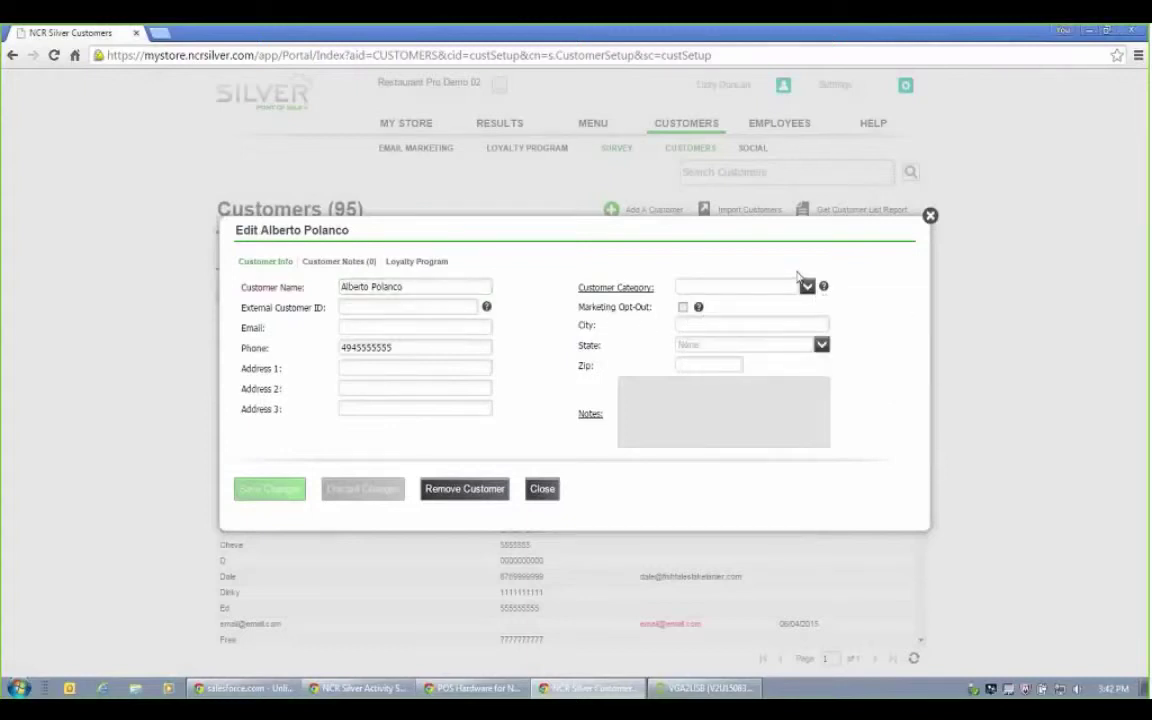
{"action": "left_click", "coordinate": [929, 216]}
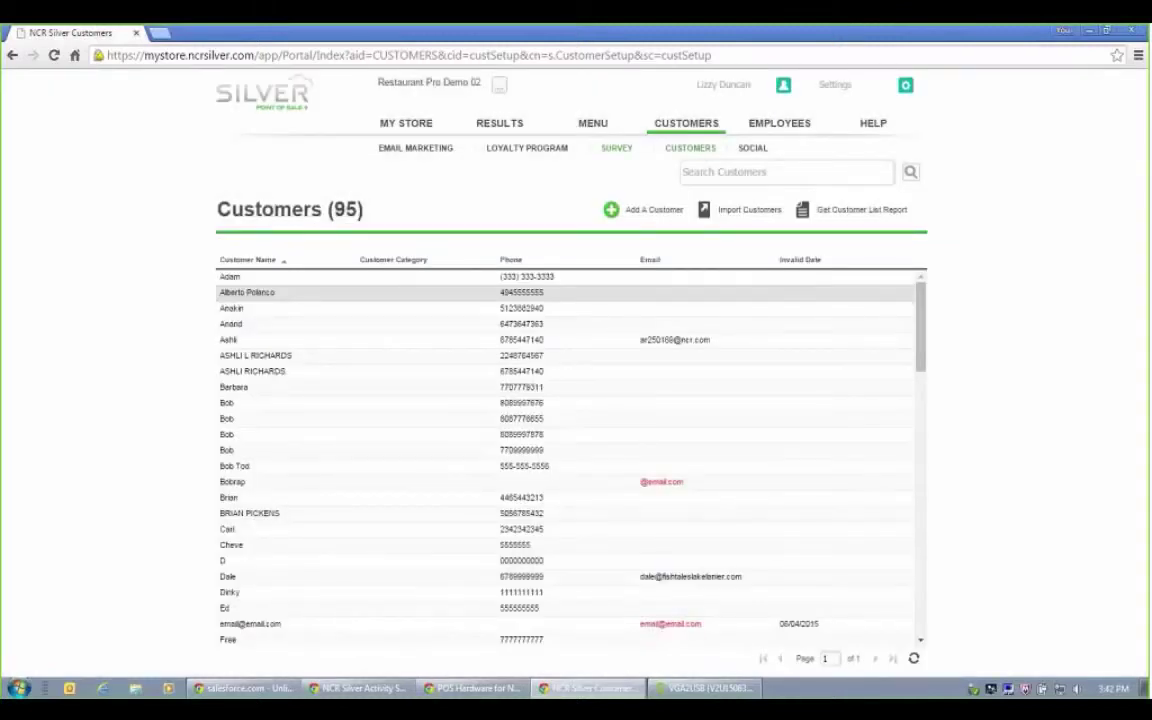
Review the first employee's details and assigned Account Manager and Store Manager roles.
{"action": "left_click", "coordinate": [780, 124]}
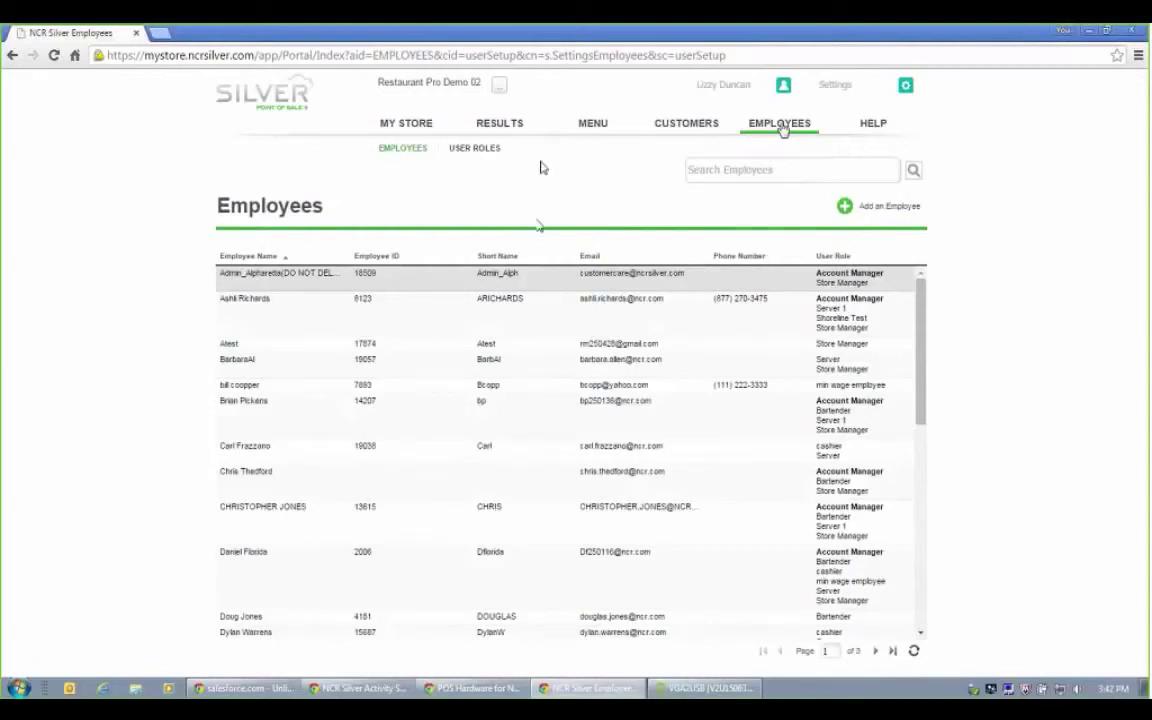
{"action": "left_click", "coordinate": [468, 279]}
{"action": "scroll", "coordinate": [922, 360], "scroll_direction": "down", "scroll_amount": 1}
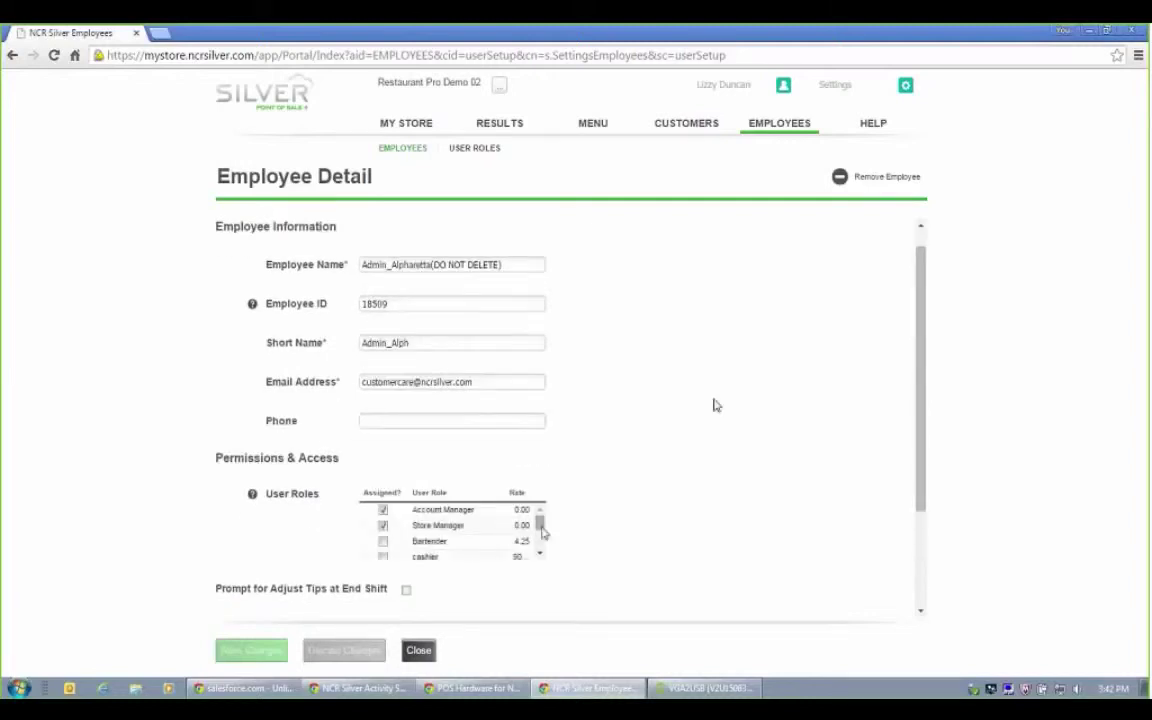
{"action": "mouse_move", "coordinate": [540, 532]}
{"action": "left_mouse_down"}
{"action": "mouse_move", "coordinate": [539, 555]}
{"action": "mouse_move", "coordinate": [539, 524]}
{"action": "left_mouse_up"}
{"action": "left_click_drag", "start_coordinate": [920, 362], "coordinate": [920, 478]}
{"action": "scroll", "coordinate": [306, 433], "scroll_direction": "down", "scroll_amount": 1}
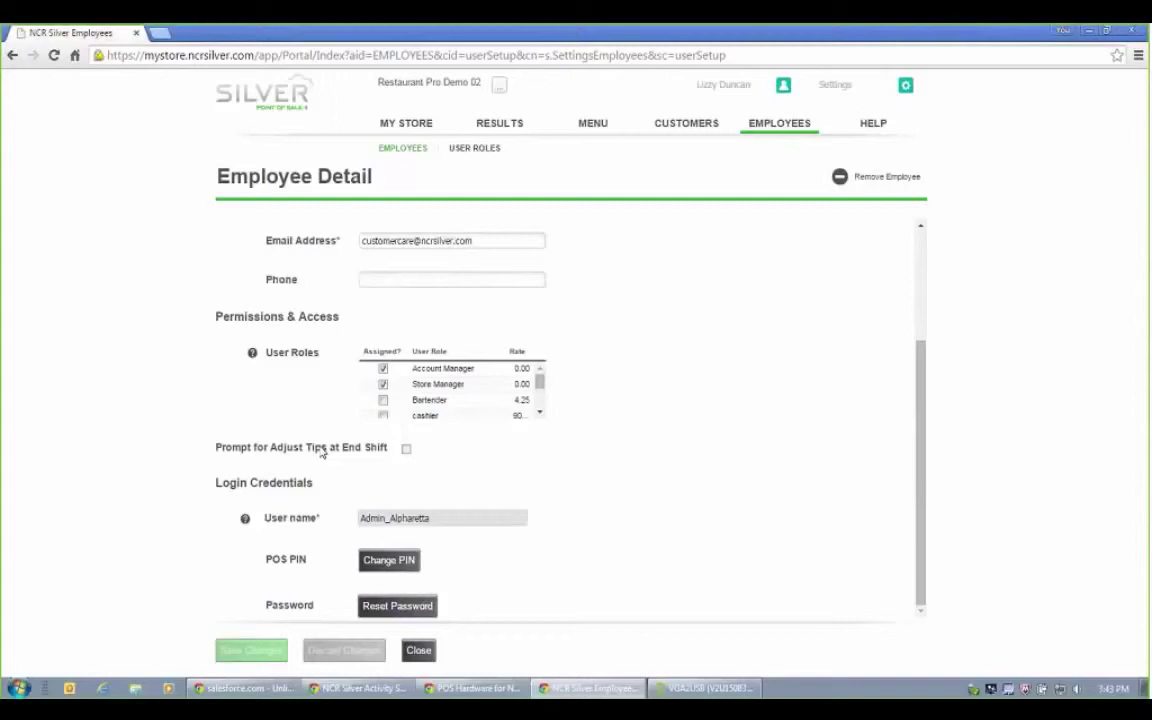
Reset the employee's login password, then show the User Roles permission grid.
{"action": "left_click", "coordinate": [419, 650]}
{"action": "left_click", "coordinate": [421, 607]}
{"action": "left_click_drag", "start_coordinate": [920, 432], "coordinate": [920, 342]}
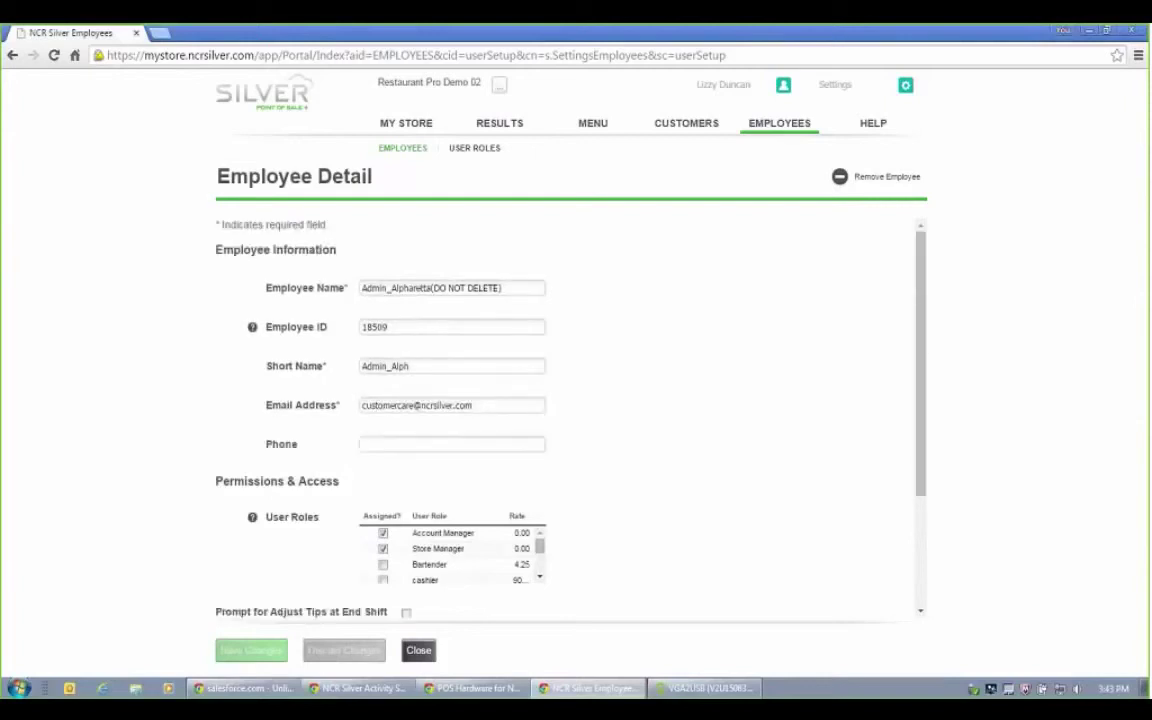
{"action": "left_click", "coordinate": [474, 147]}
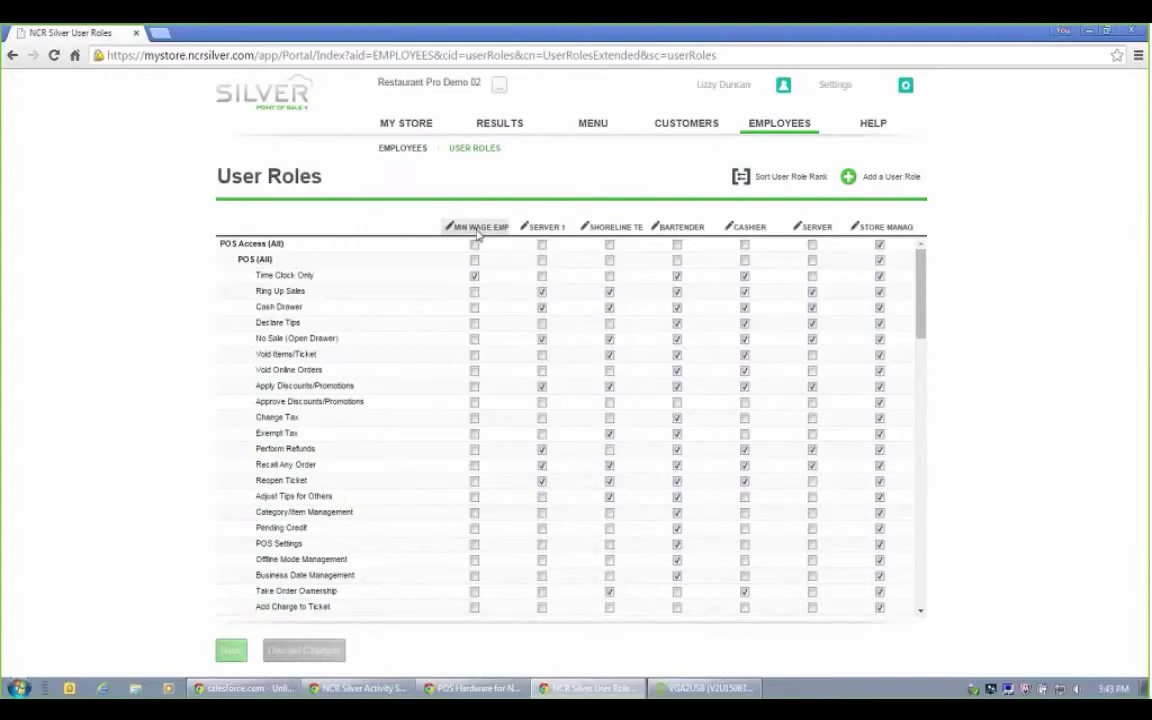
{"action": "left_click", "coordinate": [870, 176]}
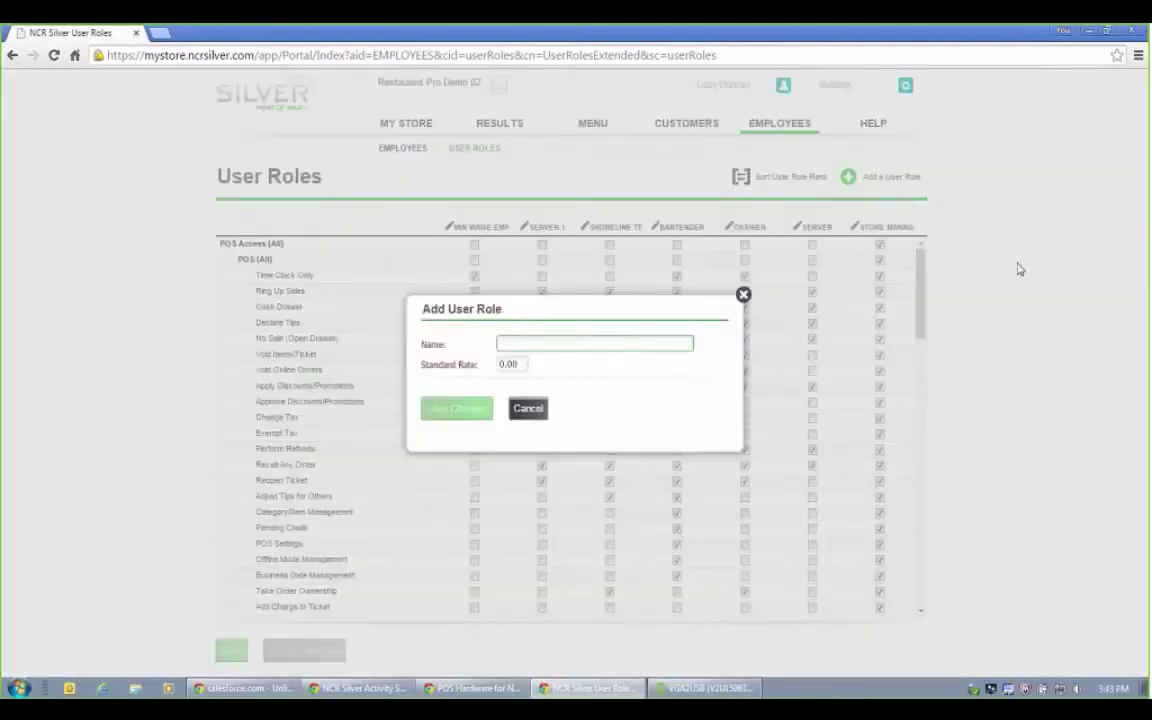
{"action": "left_click", "coordinate": [742, 295]}
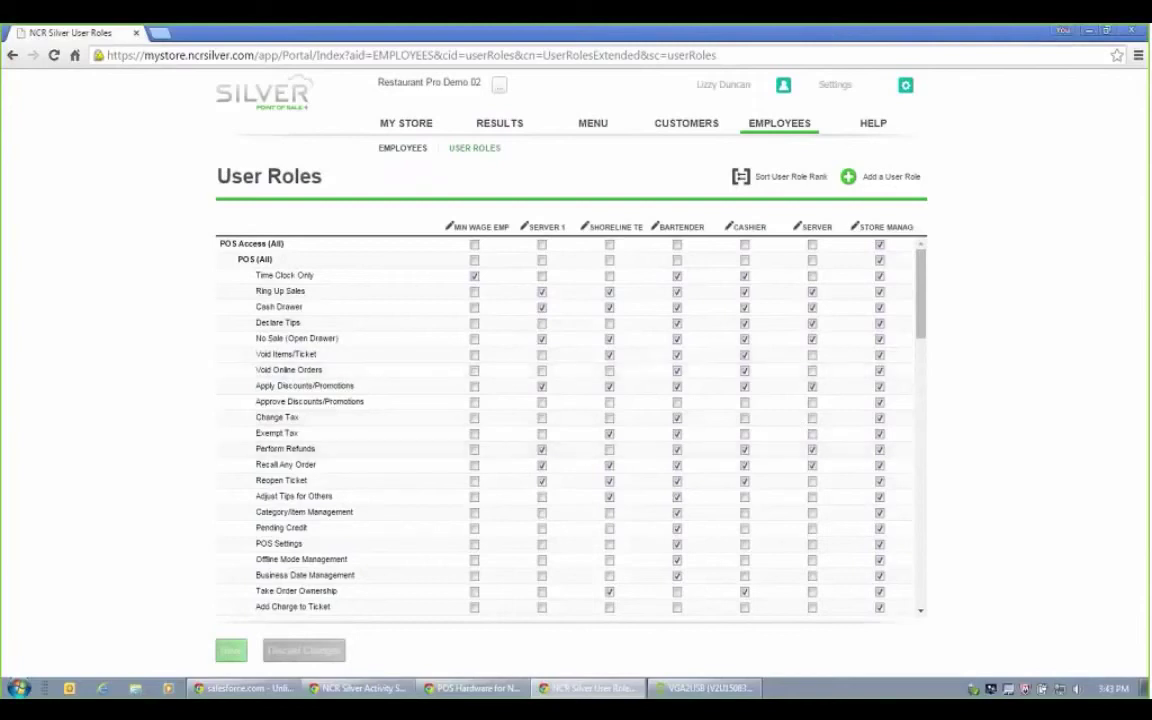
{"action": "left_click_drag", "start_coordinate": [921, 265], "coordinate": [918, 545]}
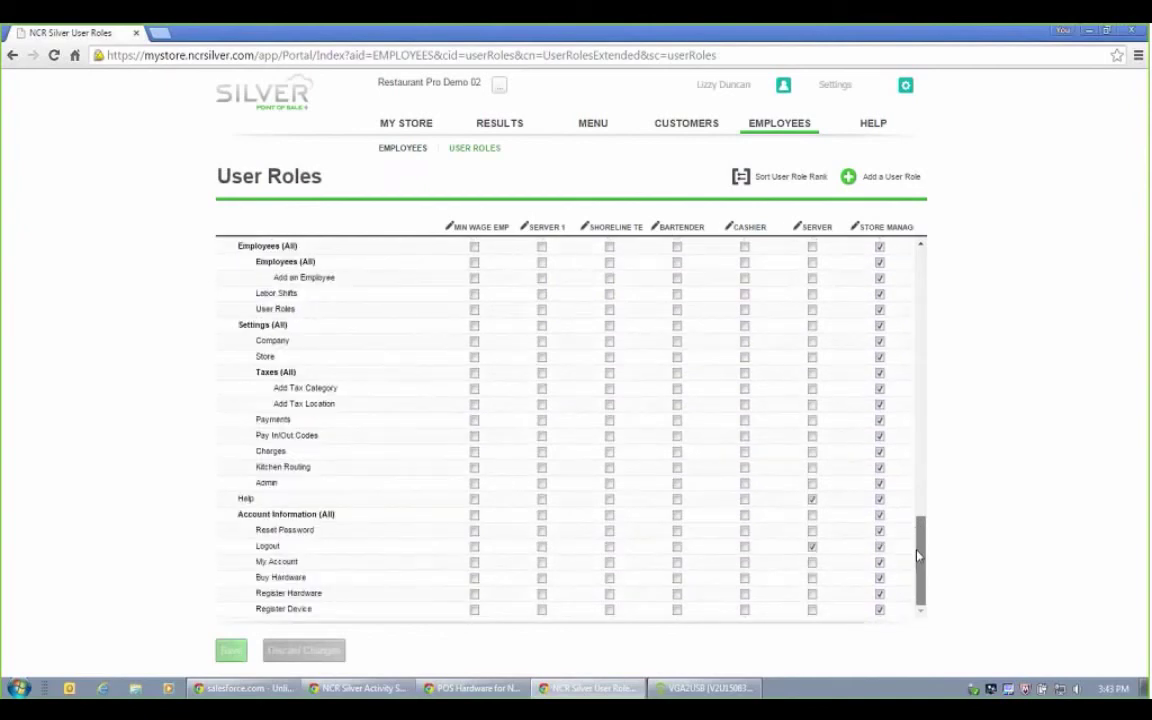
{"action": "scroll", "coordinate": [911, 489], "scroll_direction": "up", "scroll_amount": 3}
{"action": "left_click_drag", "start_coordinate": [911, 489], "coordinate": [921, 258]}
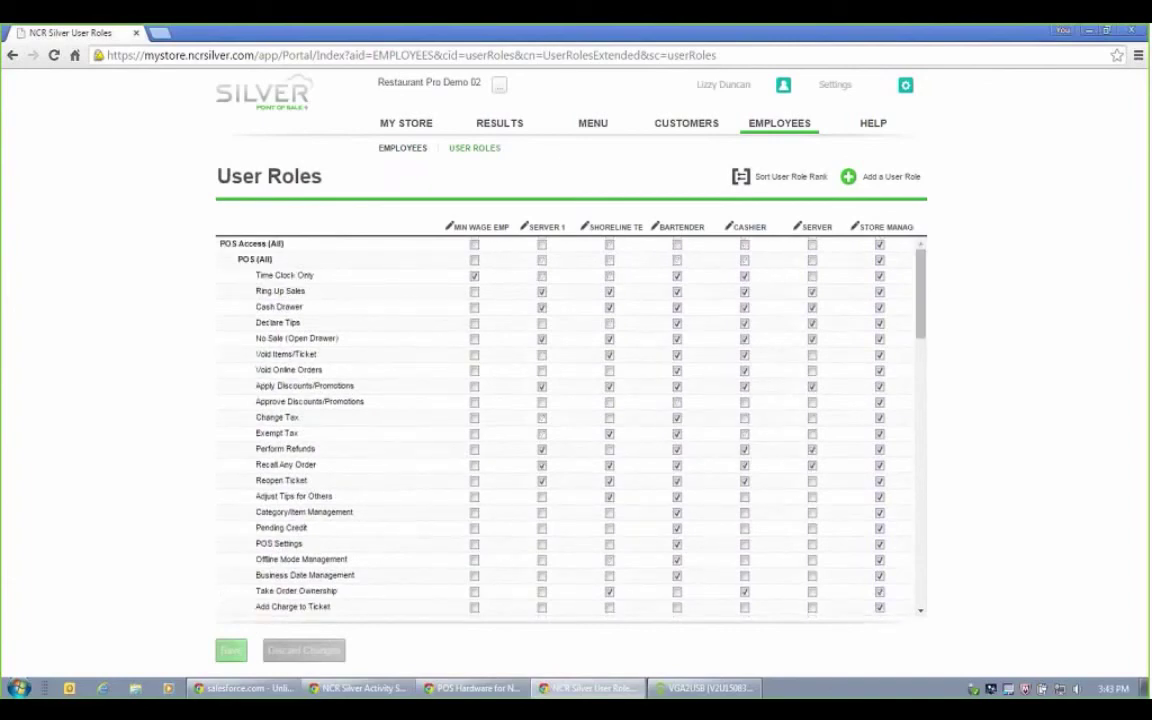